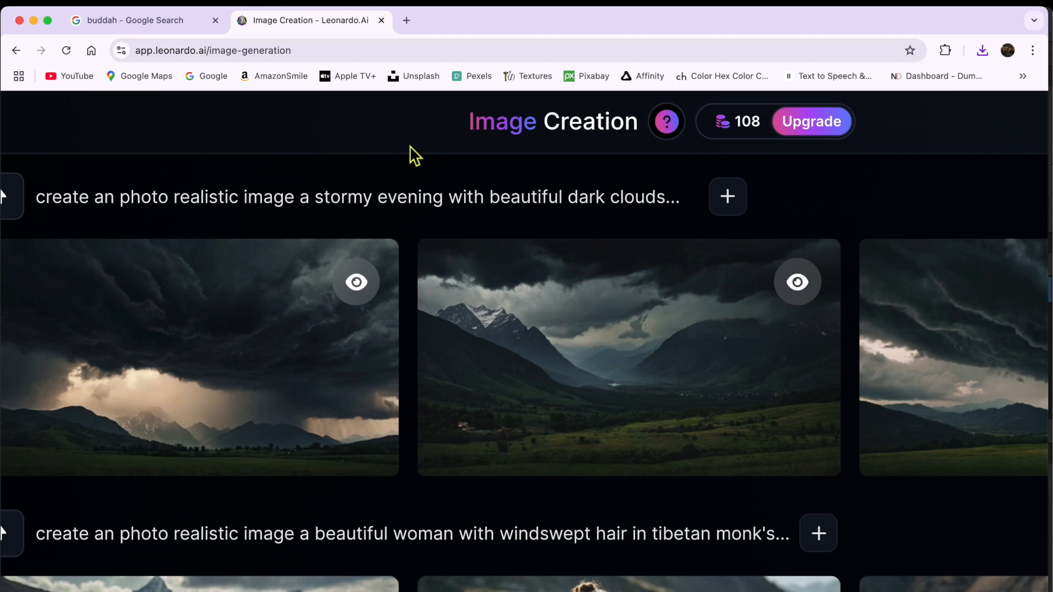
# Step: Download the first image of the stormy evening set from the Leonardo.Ai generation results
pyautogui.scroll(-1, 410, 146)
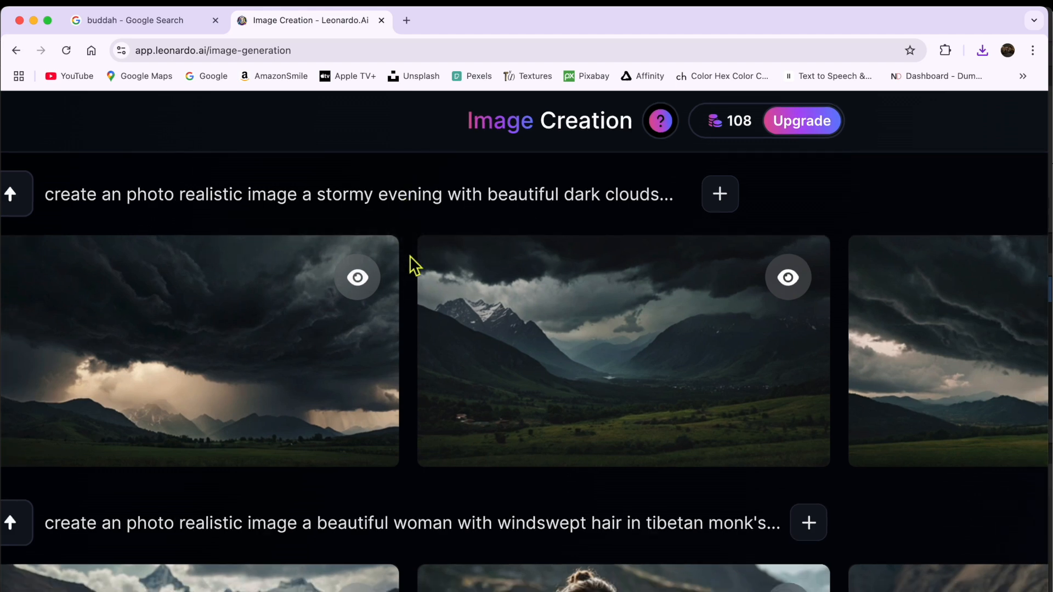
pyautogui.scroll(-1, 410, 255)
pyautogui.scroll(-2, 410, 255)
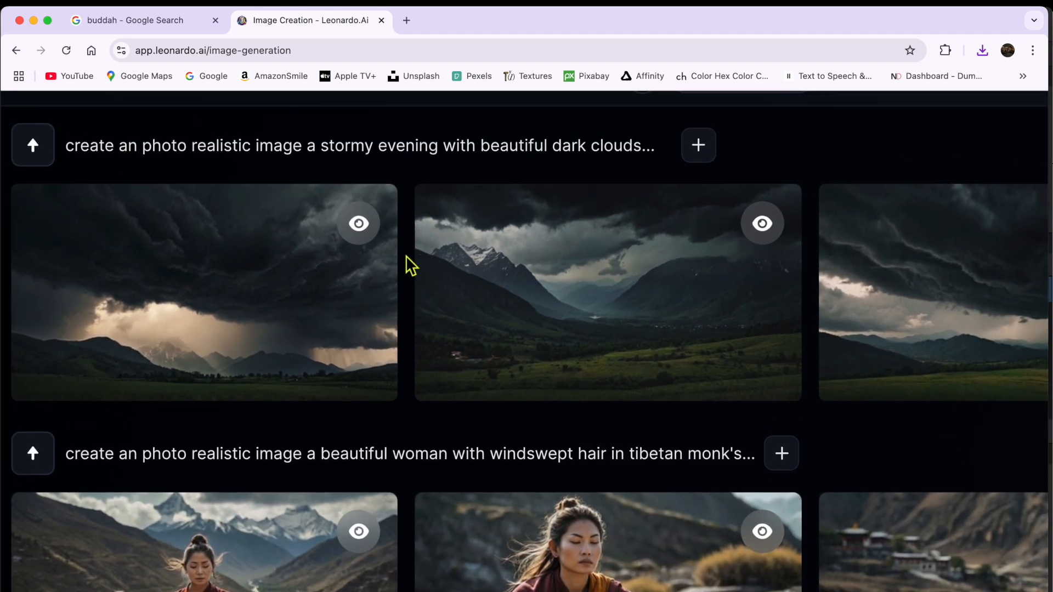
pyautogui.moveTo(148, 331)
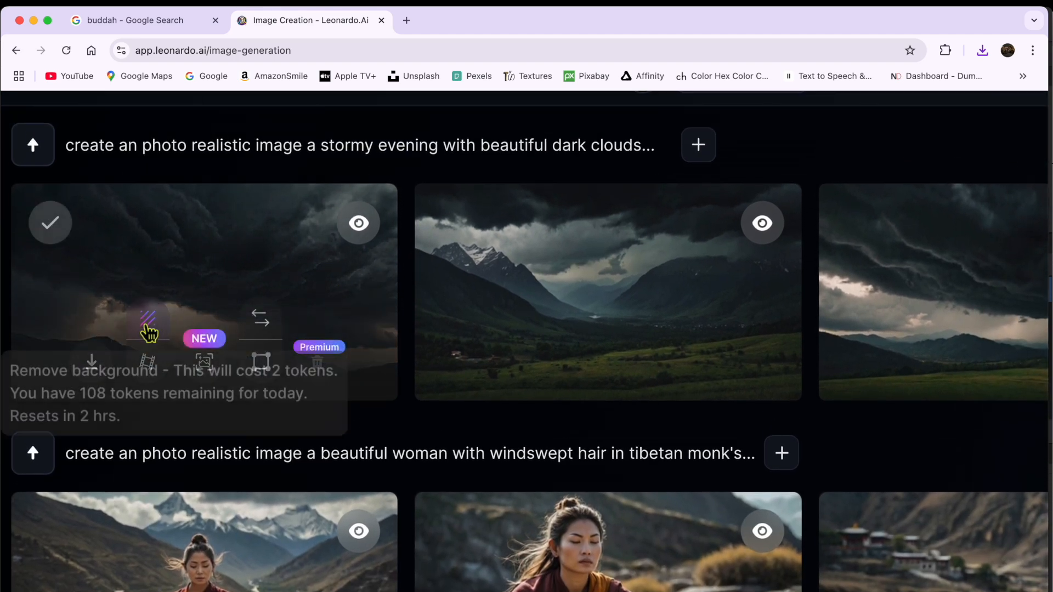
pyautogui.click(99, 372)
pyautogui.scroll(-1, 347, 225)
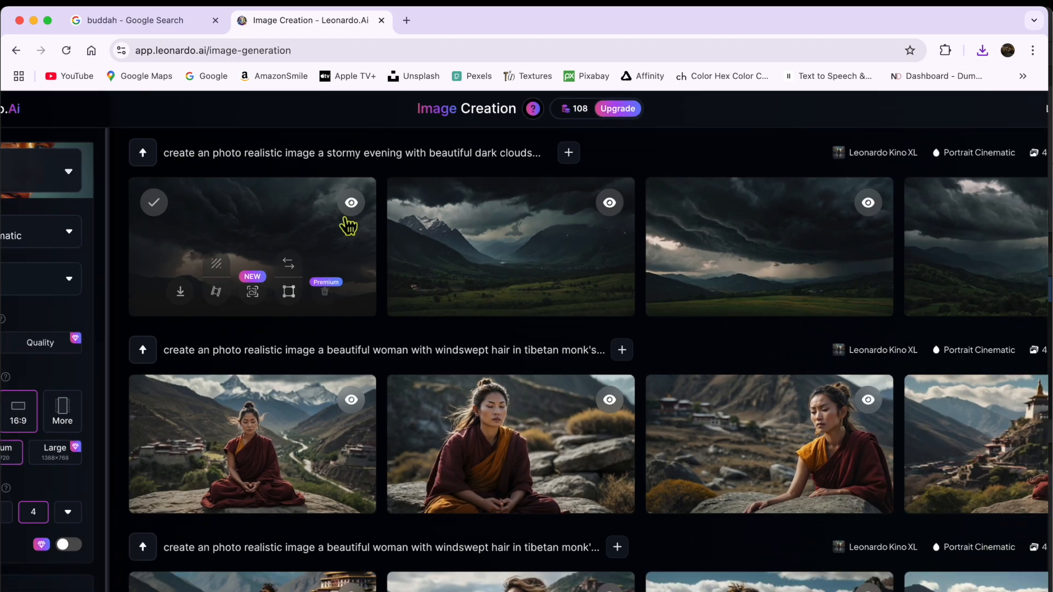
pyautogui.scroll(-2, 347, 225)
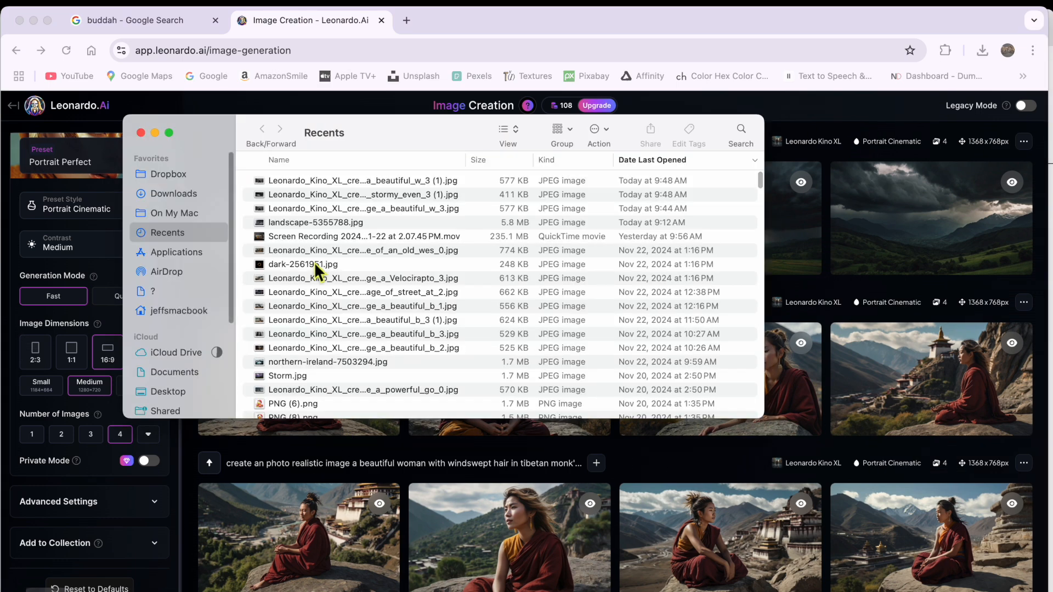
# Step: Open the two newest downloads, the "beautiful_w_3 (1).jpg" and "stormy_even_3 (1).jpg" images, together in Affinity Photo
pyautogui.click(345, 183)
pyautogui.keyDown('shift'); pyautogui.click(346, 192); pyautogui.keyUp('shift')
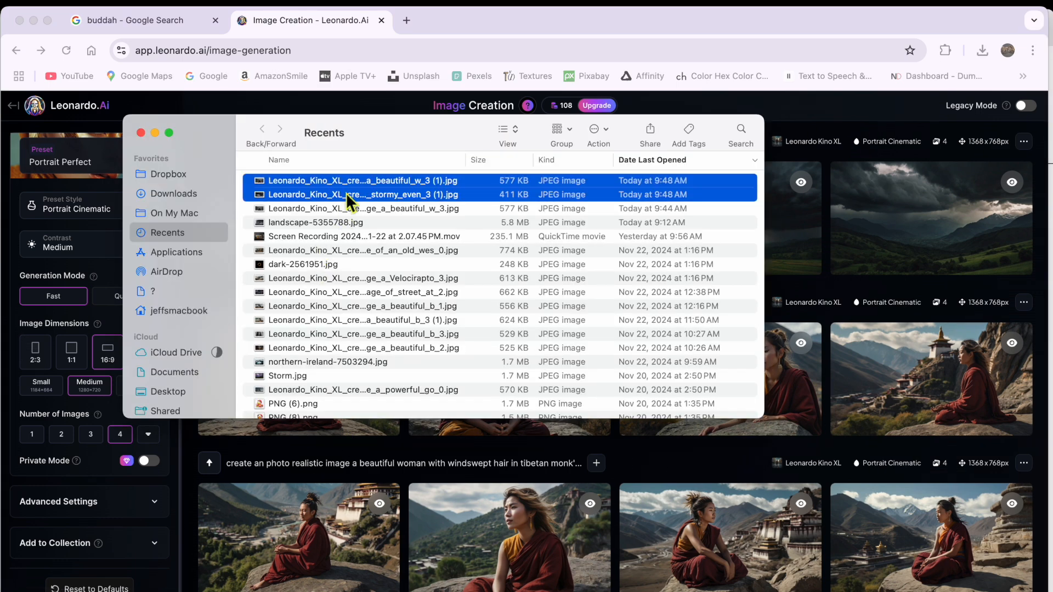
pyautogui.rightClick(345, 192)
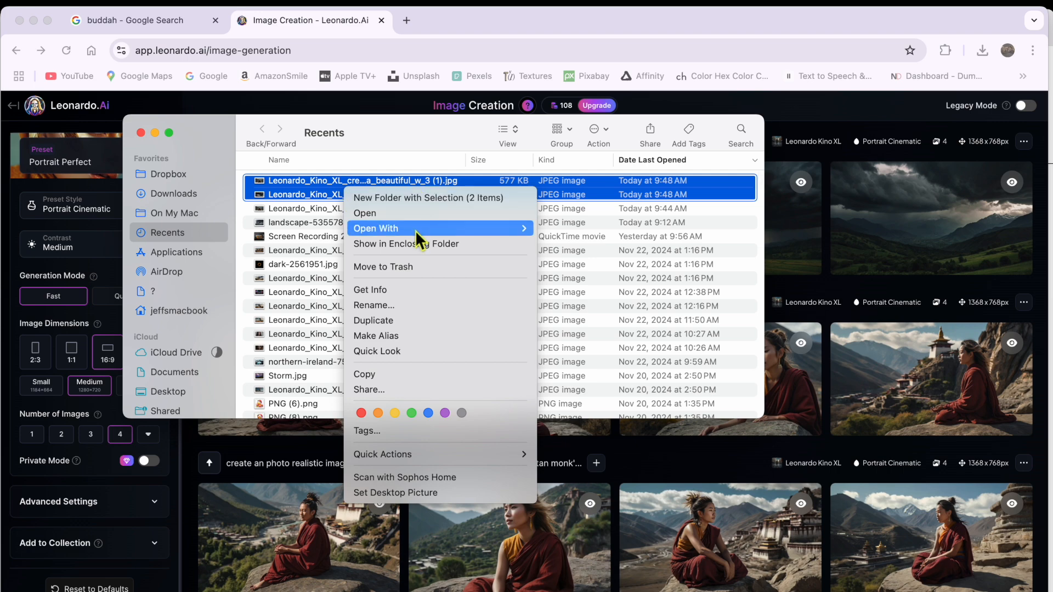
pyautogui.moveTo(470, 227)
pyautogui.click(615, 137)
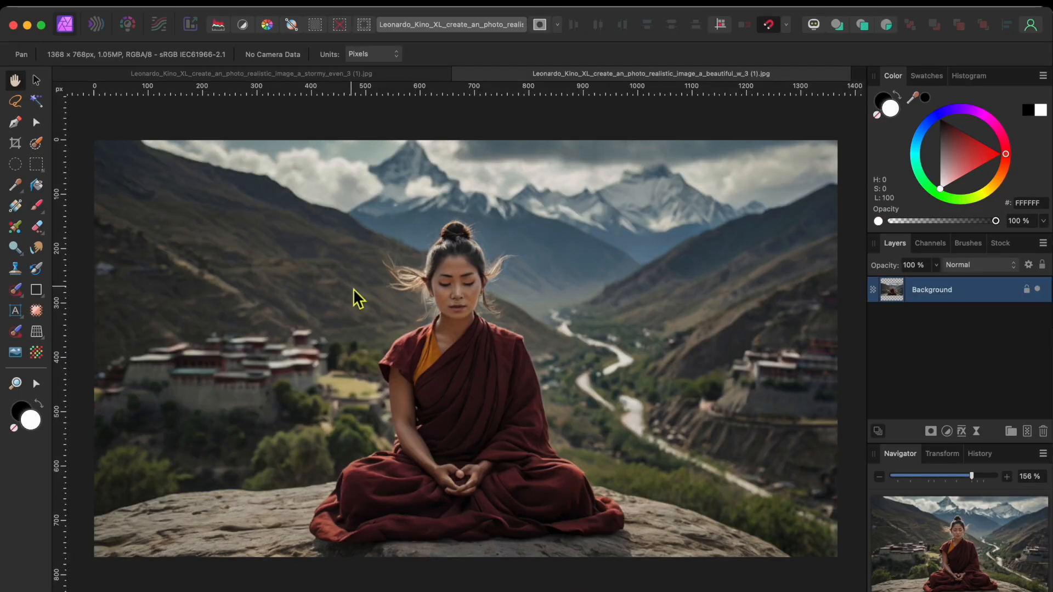
# Step: Select the rock and the seated woman with the Selection Brush, reducing the brush width to 33.1 px for her arm and upper body
pyautogui.click(36, 143)
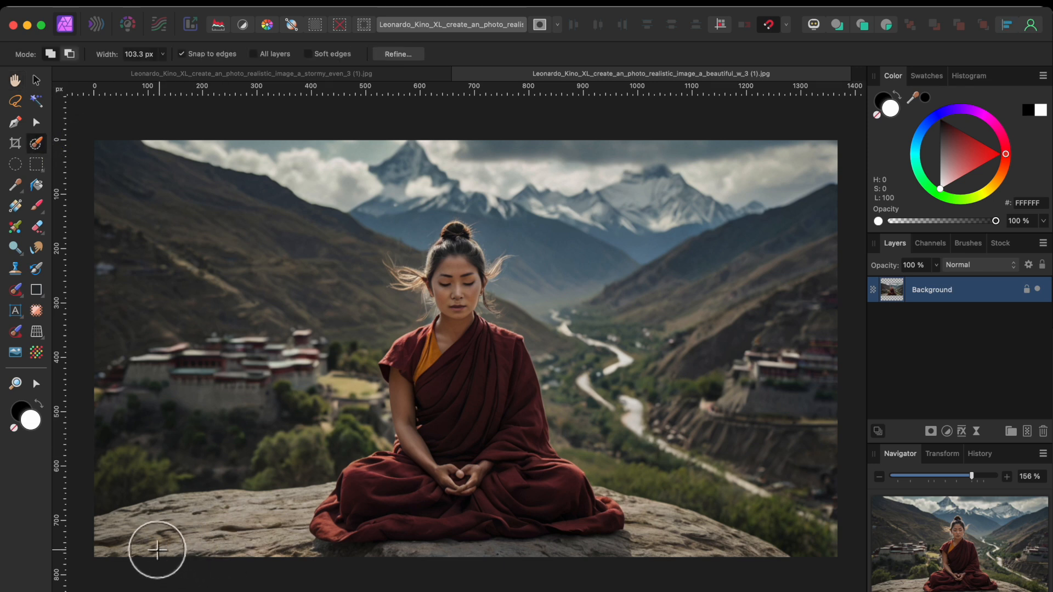
pyautogui.moveTo(309, 530)
pyautogui.mouseDown()
pyautogui.moveTo(397, 525)
pyautogui.moveTo(441, 498)
pyautogui.moveTo(456, 412)
pyautogui.moveTo(483, 506)
pyautogui.moveTo(626, 542)
pyautogui.mouseUp()
pyautogui.moveTo(696, 557); pyautogui.dragTo(736, 571)
pyautogui.press('[')
pyautogui.press('[')
pyautogui.press('[')
pyautogui.press('[')
pyautogui.press('[')
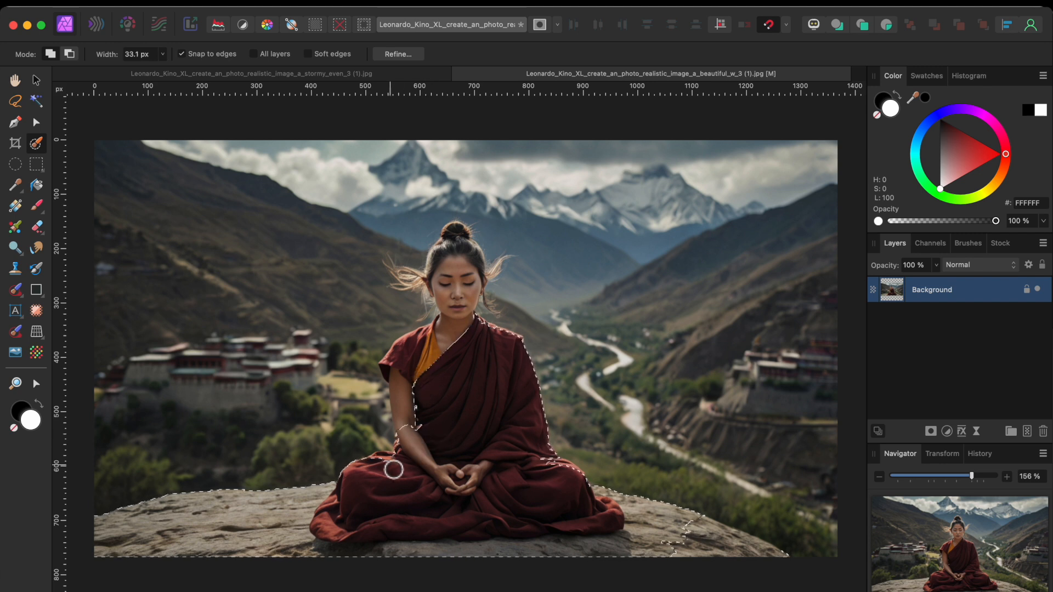
pyautogui.moveTo(397, 467); pyautogui.dragTo(435, 353)
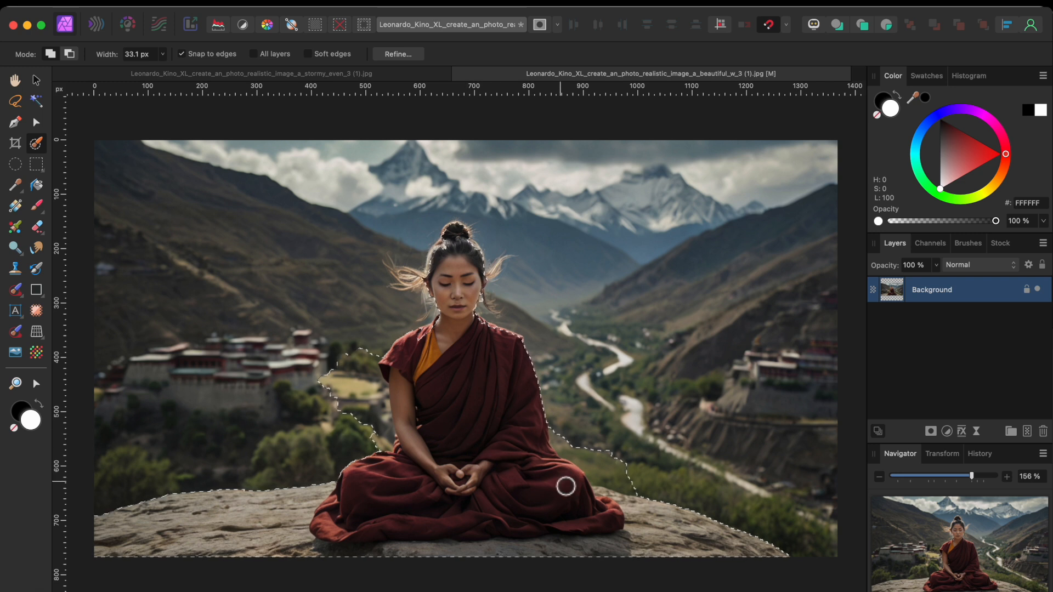
# Step: Subtract the background spill beside the woman's arm and knee from the selection, and reduce the brush width to 12.5 px
pyautogui.moveTo(634, 477); pyautogui.dragTo(569, 439)
pyautogui.moveTo(336, 367)
pyautogui.mouseDown()
pyautogui.moveTo(355, 371)
pyautogui.moveTo(383, 434)
pyautogui.moveTo(381, 424)
pyautogui.mouseUp()
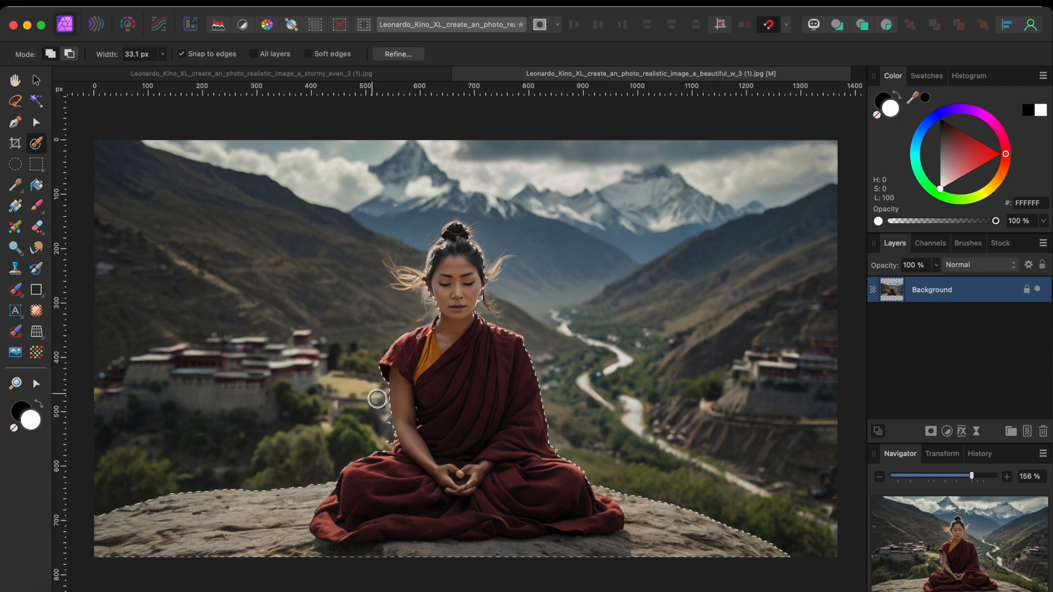
pyautogui.scroll(5, 388, 429)
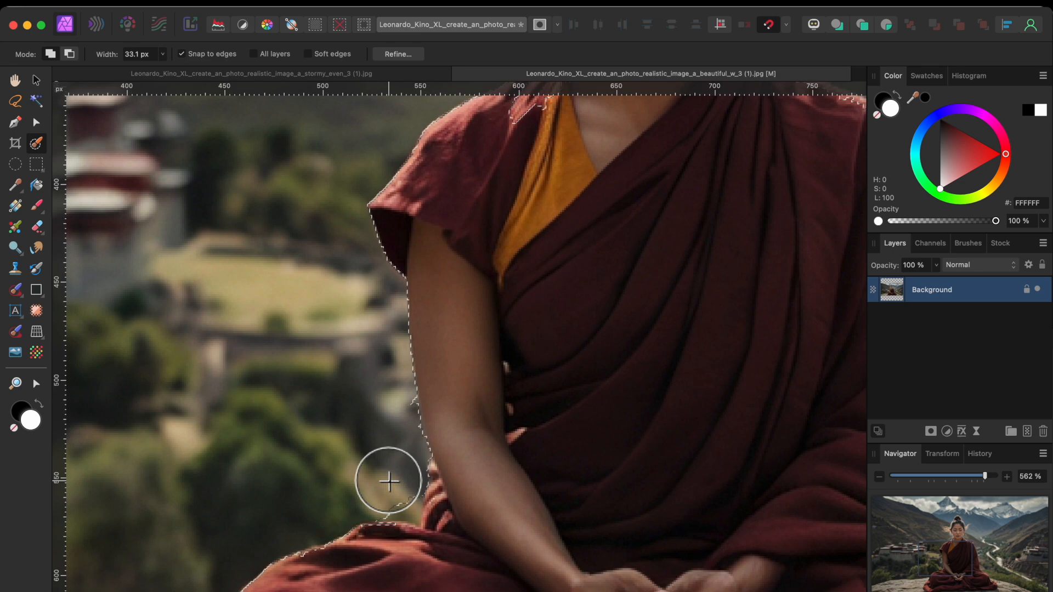
pyautogui.press('[')
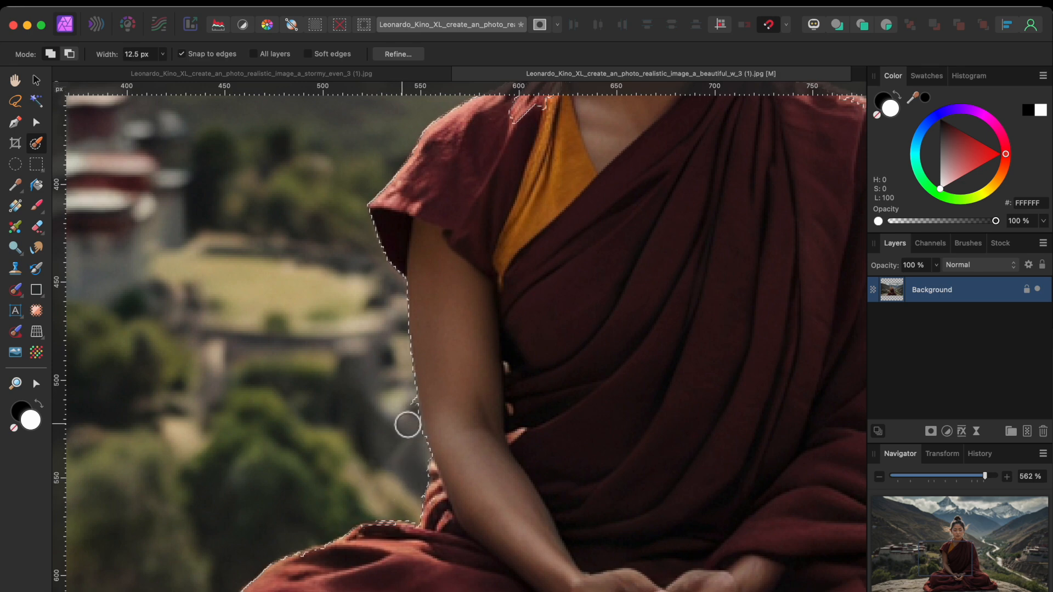
# Step: Extend the selection around the woman's head to include the loose hair strands and the topknot
pyautogui.scroll(5, 407, 422)
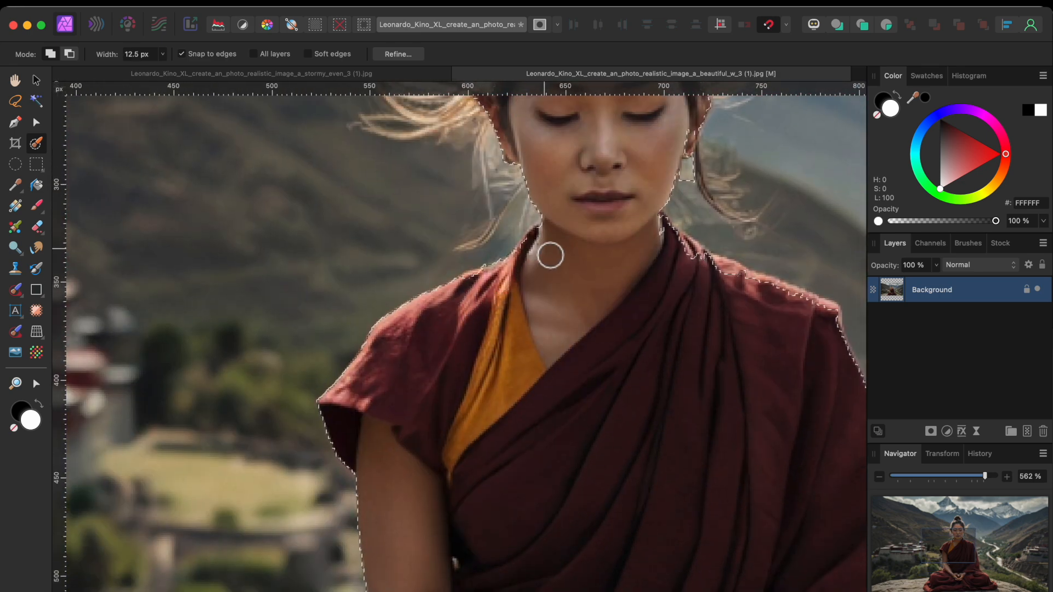
pyautogui.scroll(-5, 547, 251)
pyautogui.moveTo(540, 230)
pyautogui.mouseDown()
pyautogui.moveTo(482, 179)
pyautogui.moveTo(526, 213)
pyautogui.moveTo(530, 248)
pyautogui.moveTo(637, 171)
pyautogui.mouseUp()
pyautogui.moveTo(565, 148)
pyautogui.mouseDown()
pyautogui.moveTo(531, 184)
pyautogui.moveTo(566, 128)
pyautogui.mouseUp()
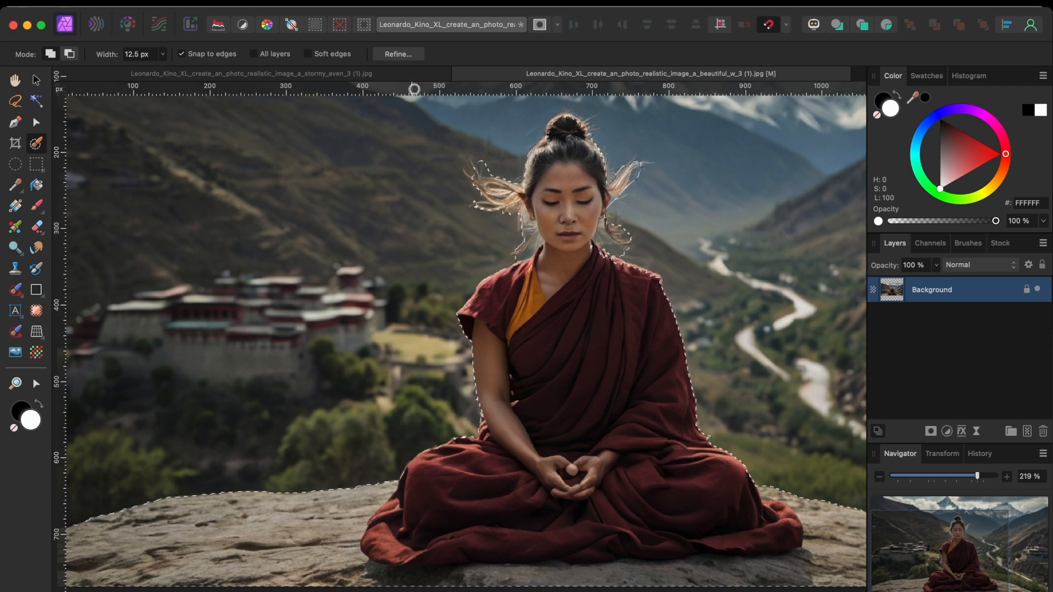
# Step: Start refining the selection and brush with the Matte adjustment over the windswept hair on both sides of the head
pyautogui.click(398, 53)
pyautogui.hscroll(5, 406, 305)
pyautogui.moveTo(405, 303)
pyautogui.mouseDown()
pyautogui.moveTo(417, 267)
pyautogui.moveTo(361, 210)
pyautogui.moveTo(403, 227)
pyautogui.mouseUp()
pyautogui.moveTo(527, 286)
pyautogui.mouseDown()
pyautogui.moveTo(503, 280)
pyautogui.moveTo(505, 232)
pyautogui.moveTo(531, 193)
pyautogui.mouseUp()
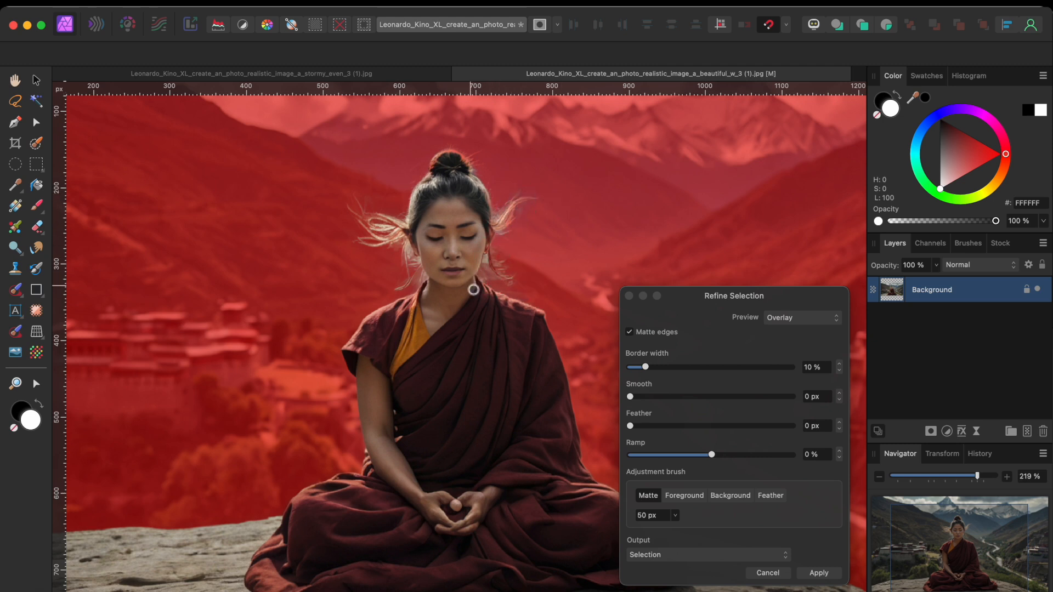
# Step: Switch the refinement preview to Black and white and inspect the mask edges around the hair and body
pyautogui.click(802, 318)
pyautogui.click(781, 360)
pyautogui.scroll(-4, 590, 446)
pyautogui.hscroll(5, 591, 447)
pyautogui.scroll(3, 590, 447)
pyautogui.hscroll(-4, 590, 446)
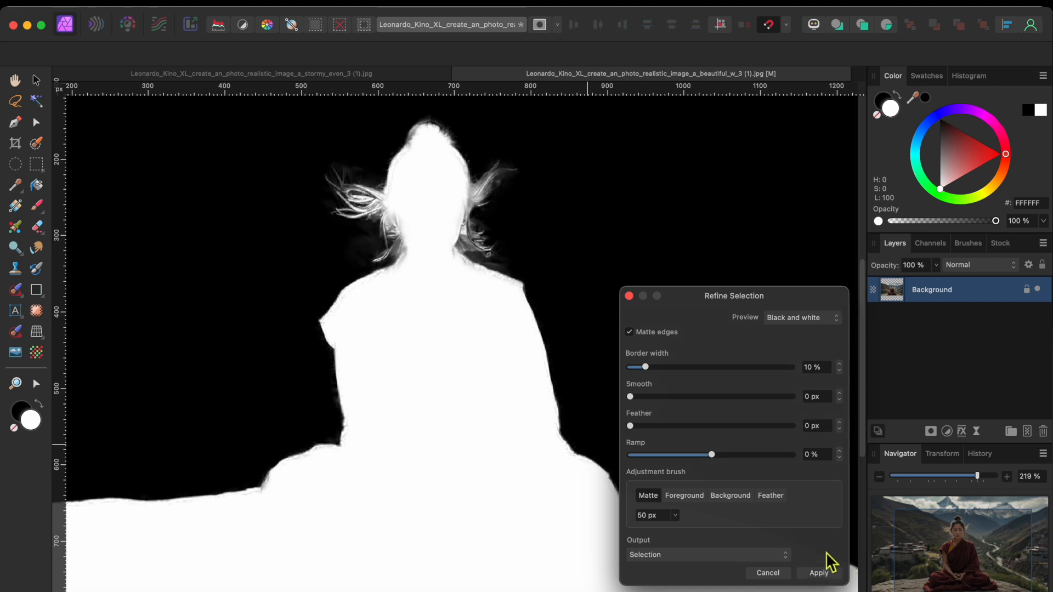
# Step: Output the refined selection as a new layer with mask
pyautogui.click(702, 558)
pyautogui.click(704, 583)
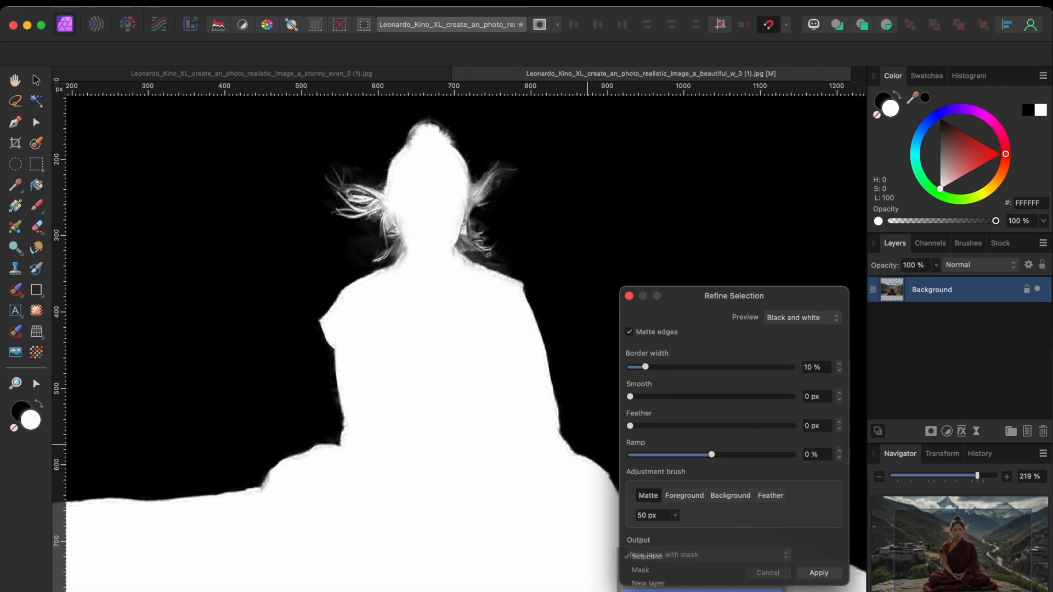
pyautogui.click(819, 573)
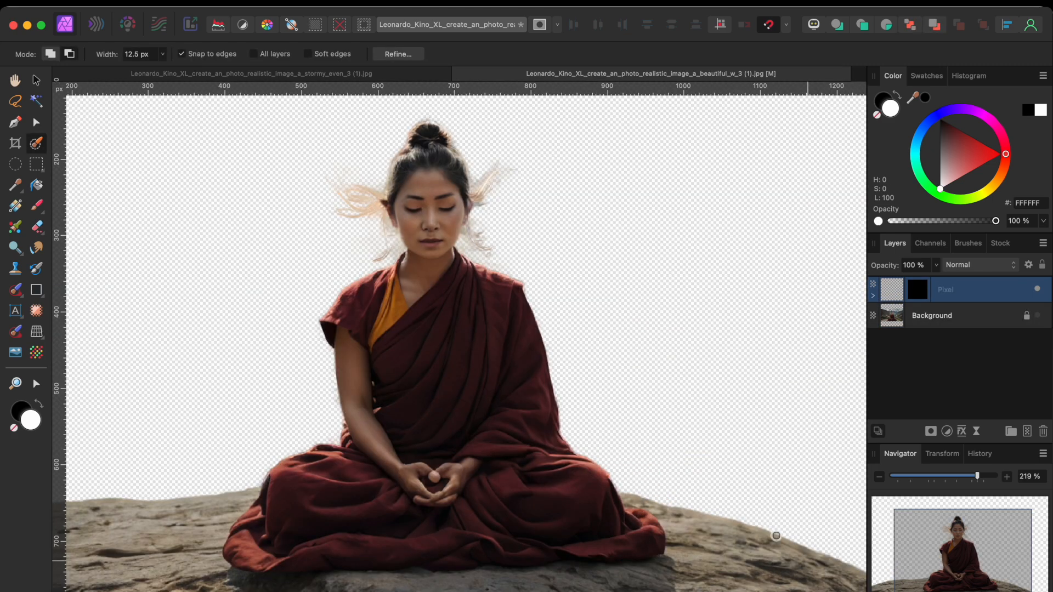
pyautogui.scroll(-2, 569, 412)
pyautogui.scroll(-5, 568, 412)
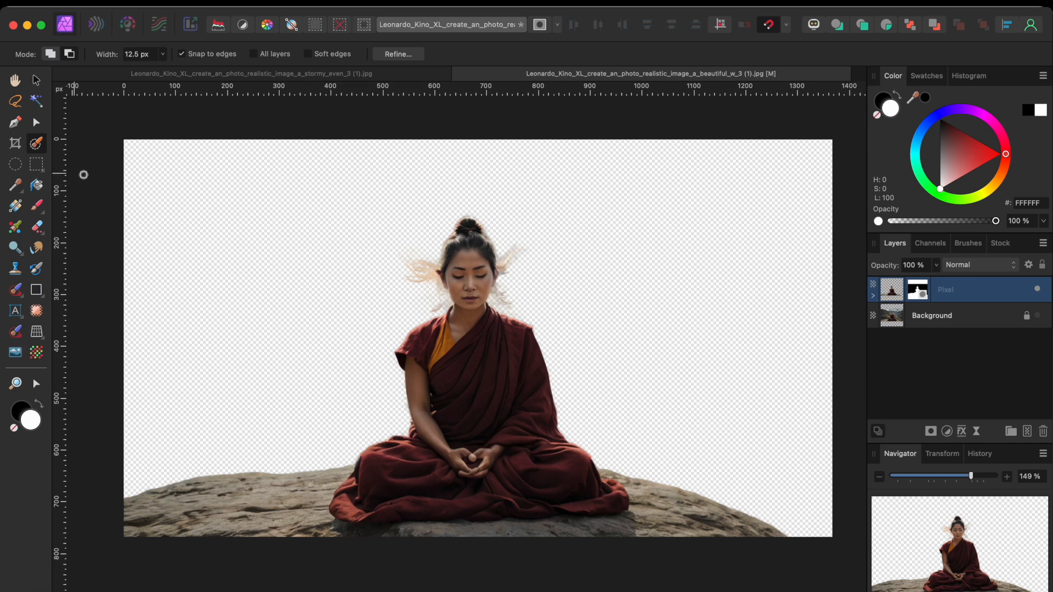
# Step: Copy the stormy sky image into the woman's document and place it at the bottom of the layer stack
pyautogui.click(300, 80)
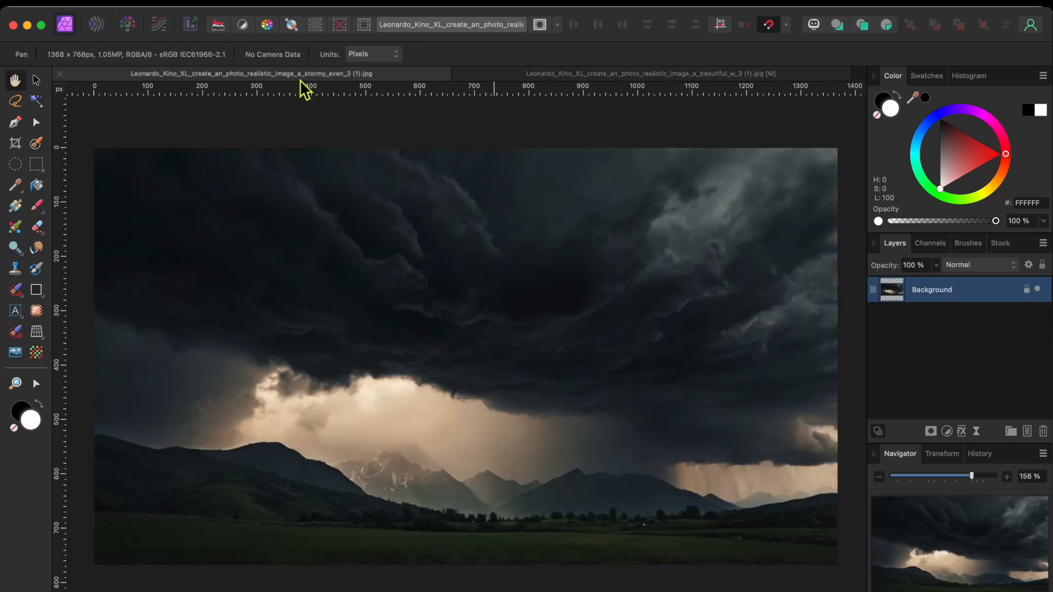
pyautogui.click(160, 3)
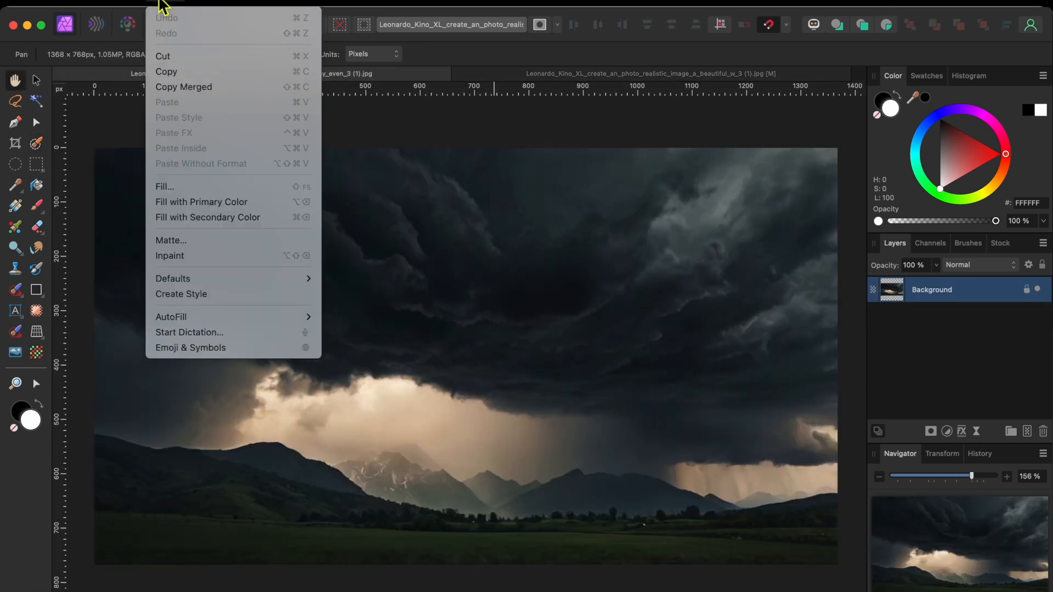
pyautogui.click(179, 76)
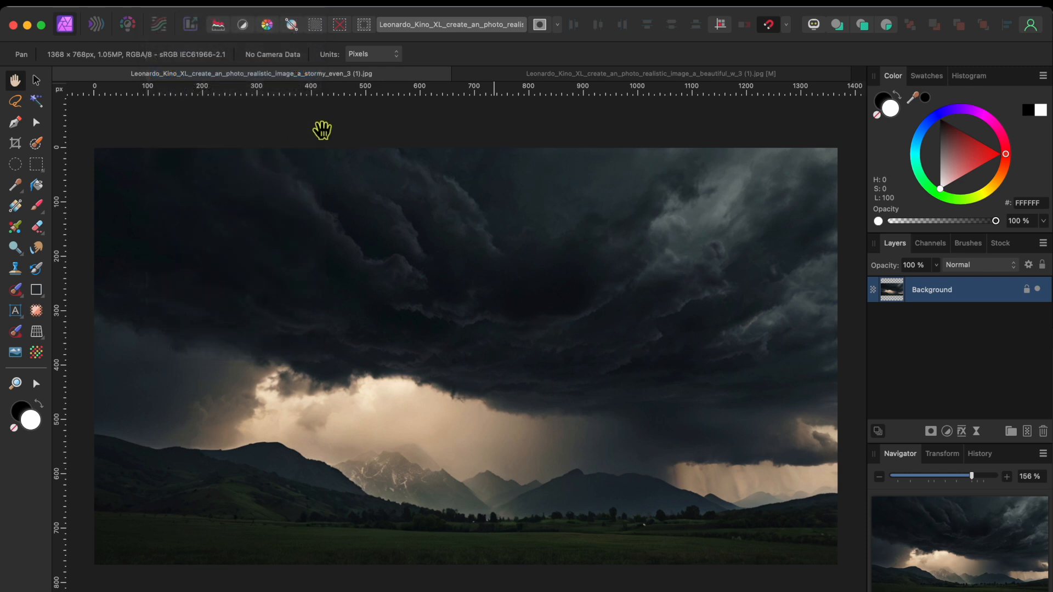
pyautogui.click(483, 77)
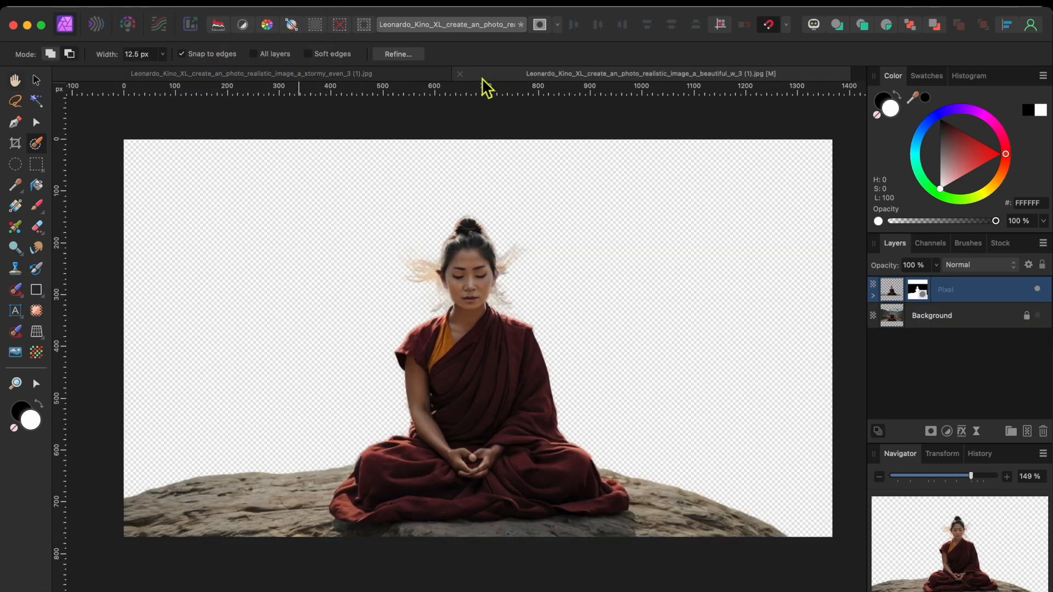
pyautogui.click(166, 2)
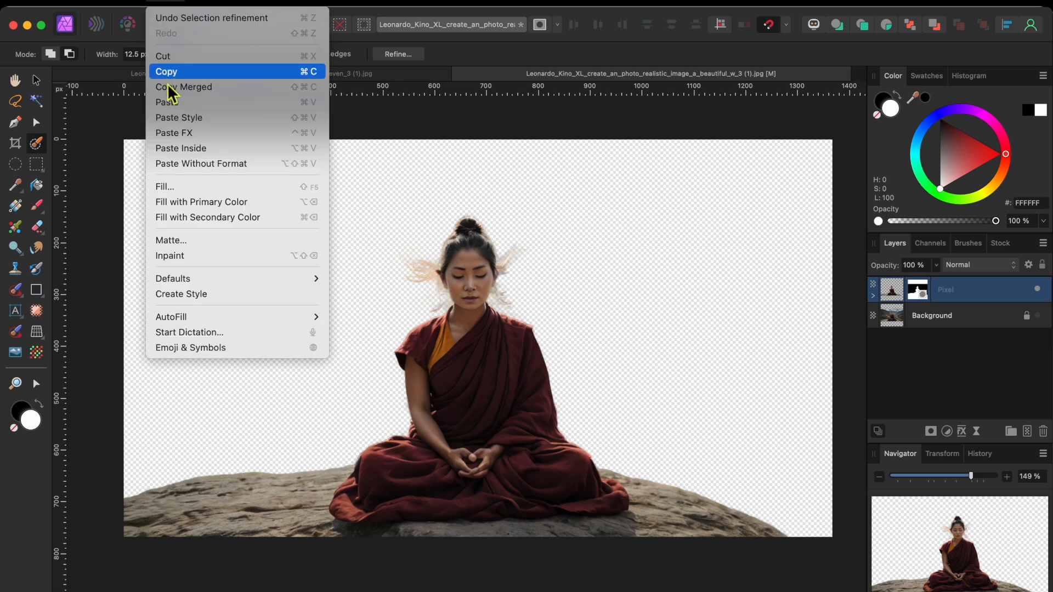
pyautogui.click(172, 106)
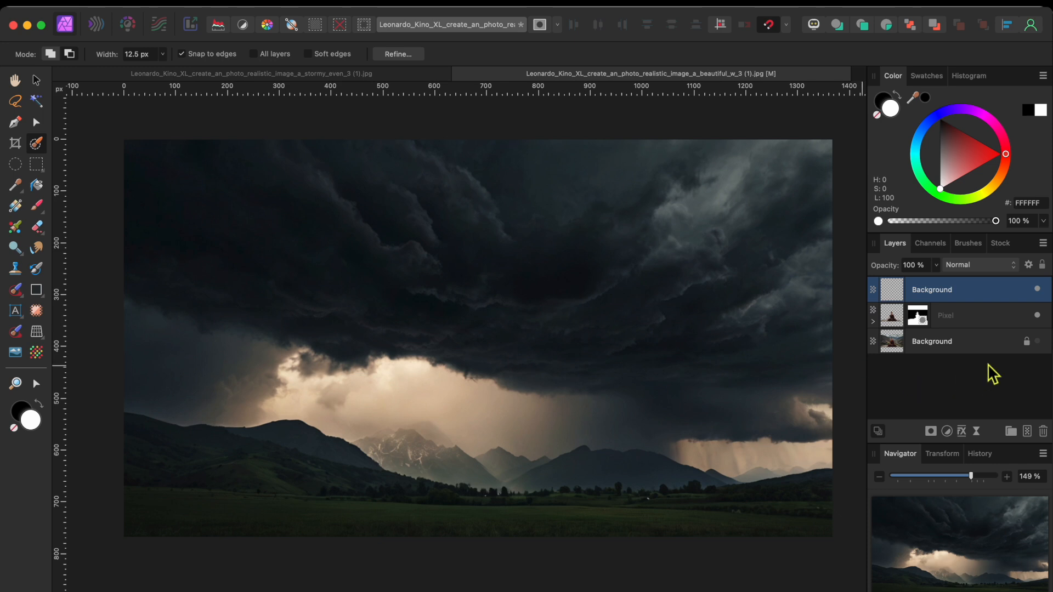
pyautogui.moveTo(982, 295); pyautogui.dragTo(948, 367)
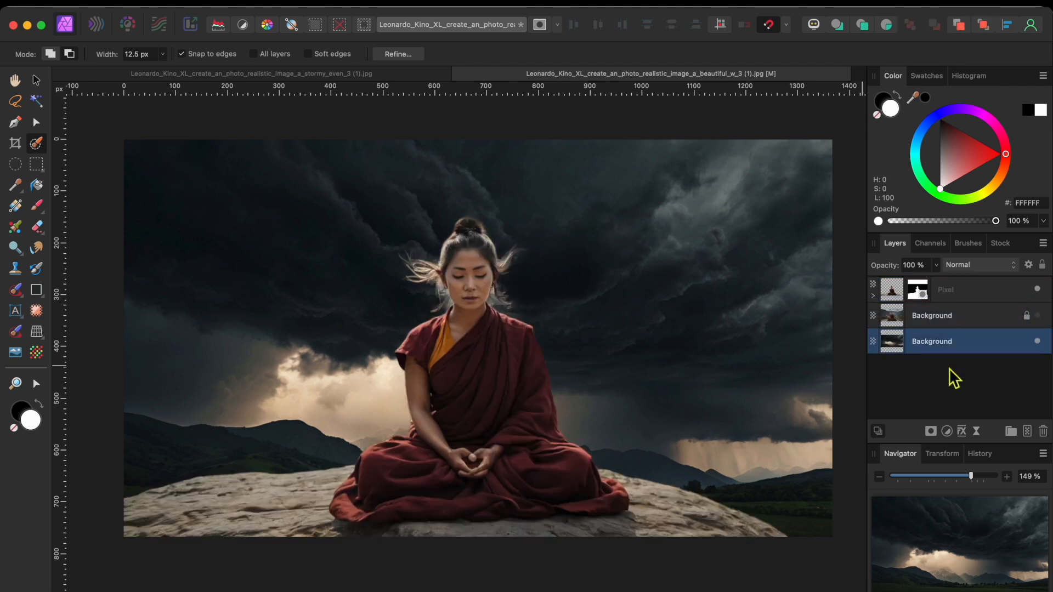
# Step: Enlarge the storm background layer well beyond the canvas, to about 44 dpi, extending it up and to the right
pyautogui.press('v')
pyautogui.scroll(-3, 554, 417)
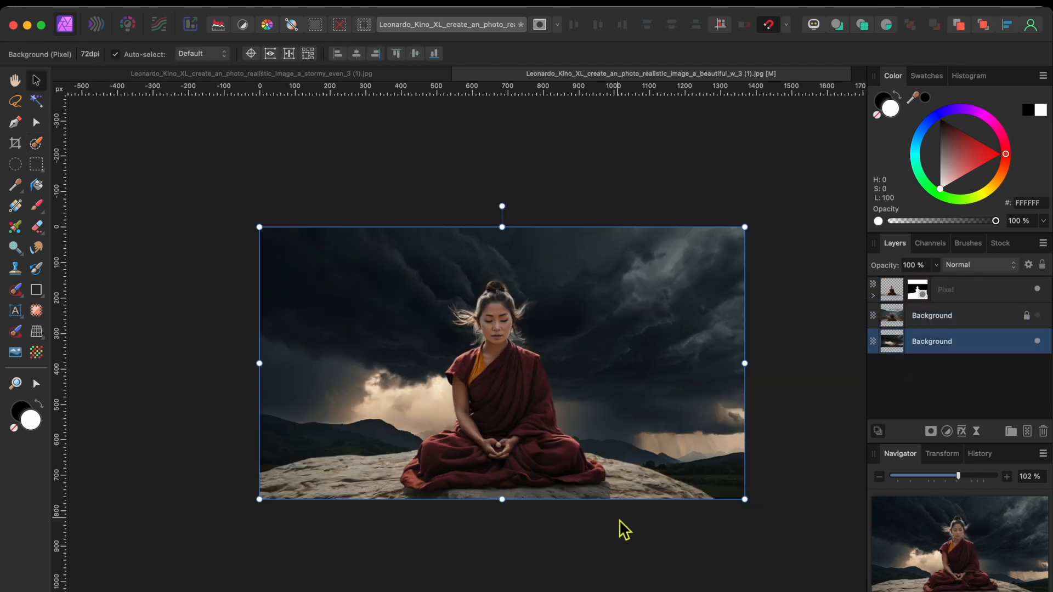
pyautogui.hscroll(3, 622, 527)
pyautogui.scroll(1, 623, 527)
pyautogui.moveTo(658, 243); pyautogui.dragTo(816, 81)
pyautogui.scroll(-3, 605, 256)
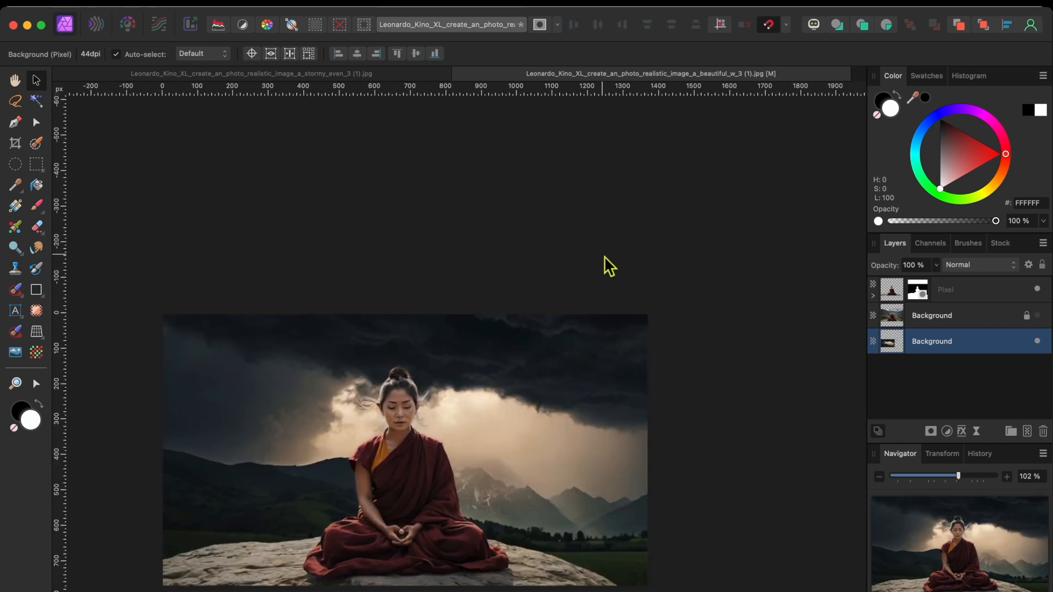
# Step: Move the enlarged storm layer left and slightly up to bring its bright cloud gap behind the woman
pyautogui.scroll(-2, 605, 256)
pyautogui.hscroll(-1, 605, 256)
pyautogui.moveTo(571, 300); pyautogui.dragTo(491, 291)
pyautogui.scroll(-2, 492, 291)
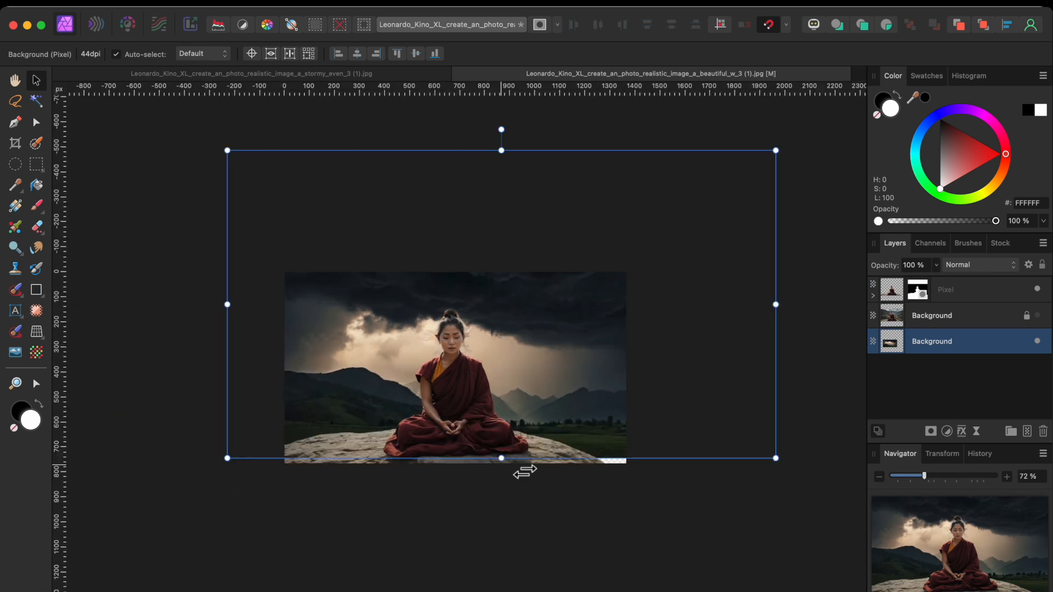
pyautogui.scroll(3, 446, 395)
pyautogui.scroll(-3, 447, 394)
pyautogui.scroll(3, 447, 395)
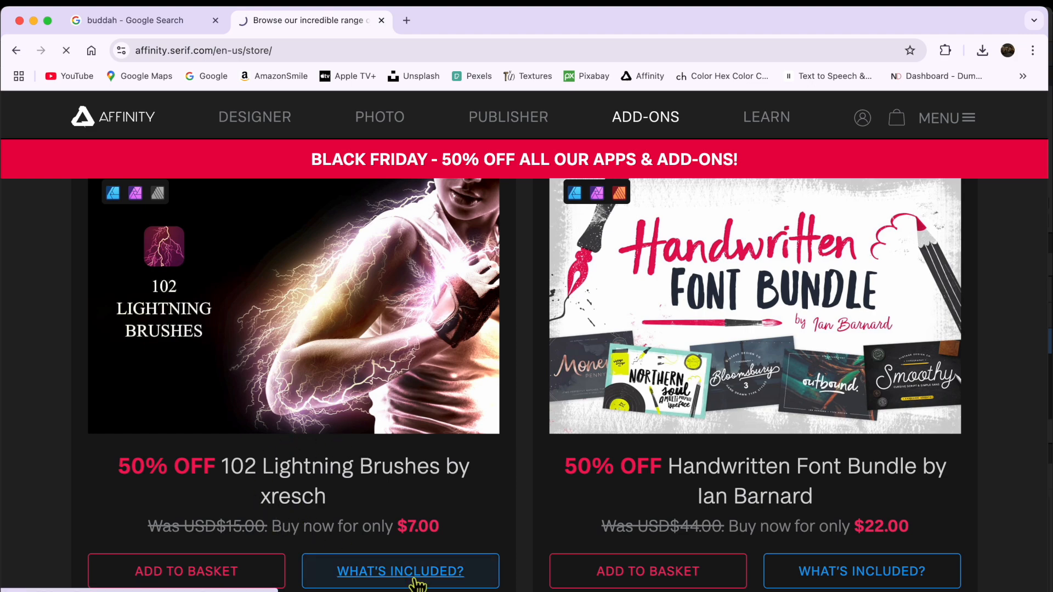
# Step: Switch to the browser and examine the sample images and description of the 102 Lightning Brushes pack in the Affinity store
pyautogui.scroll(-6, 431, 475)
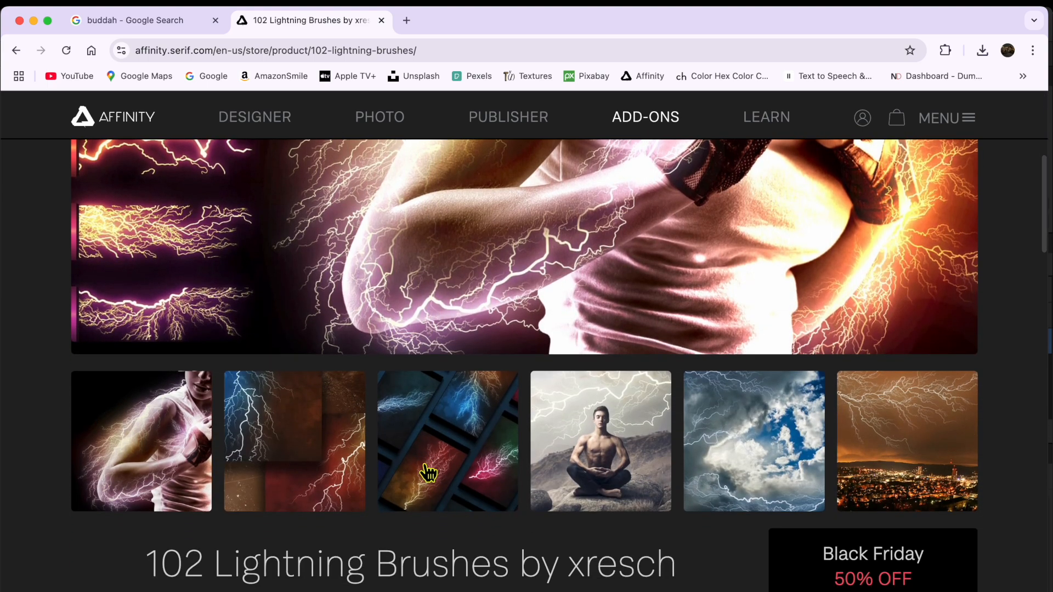
pyautogui.scroll(-3, 426, 473)
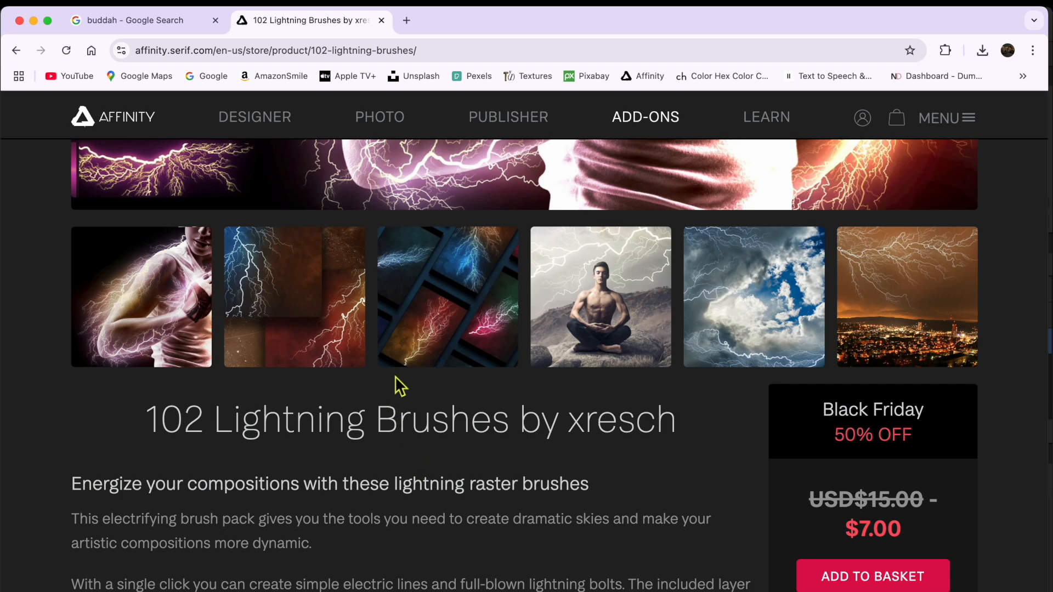
pyautogui.scroll(8, 453, 356)
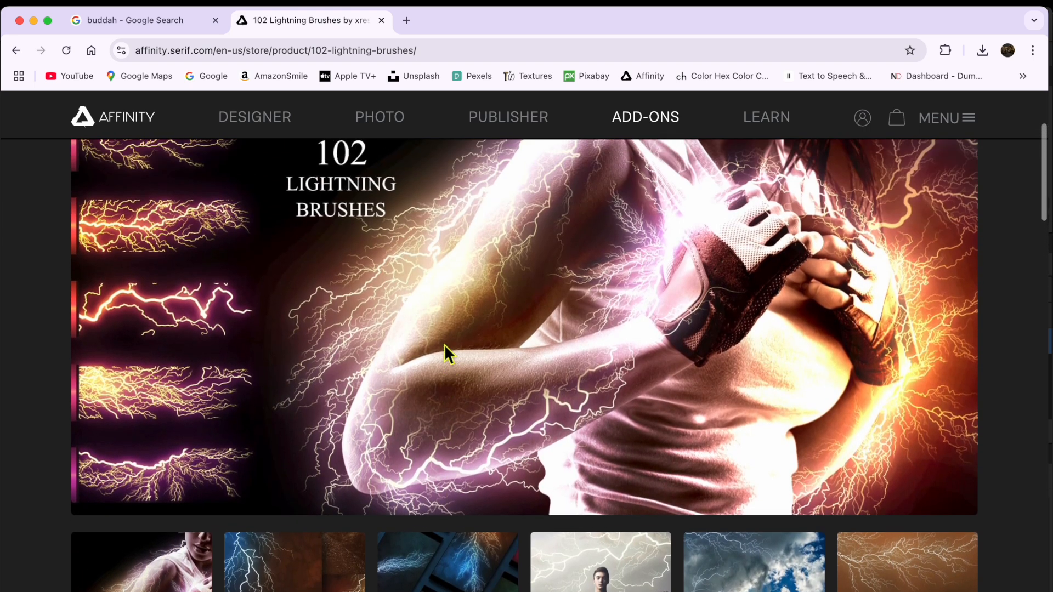
# Step: Return to Affinity Photo and open the Lightning PNGs category of the asset library
pyautogui.scroll(3, 444, 344)
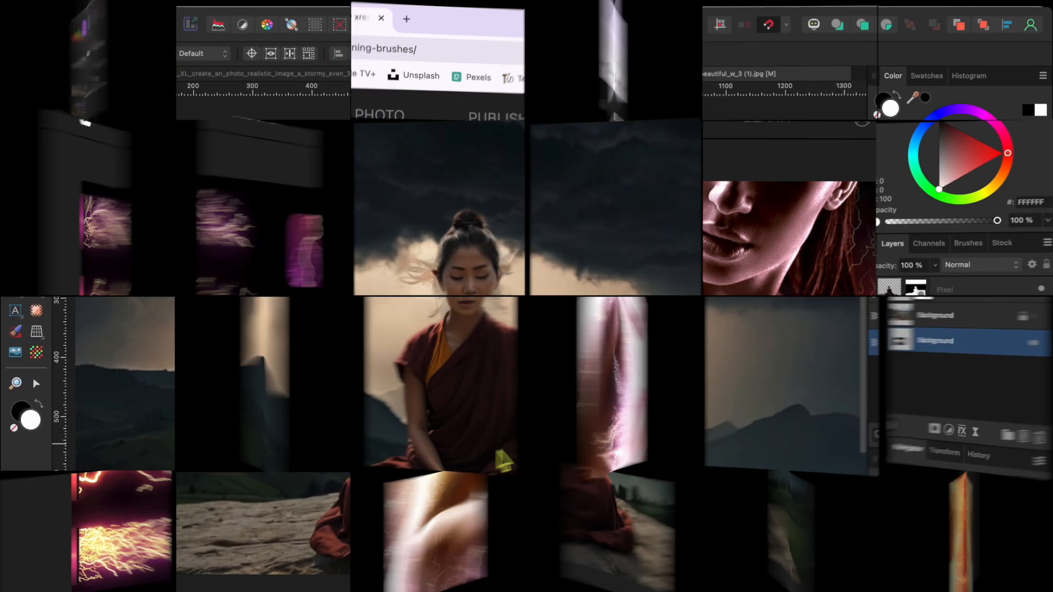
pyautogui.scroll(-2, 509, 446)
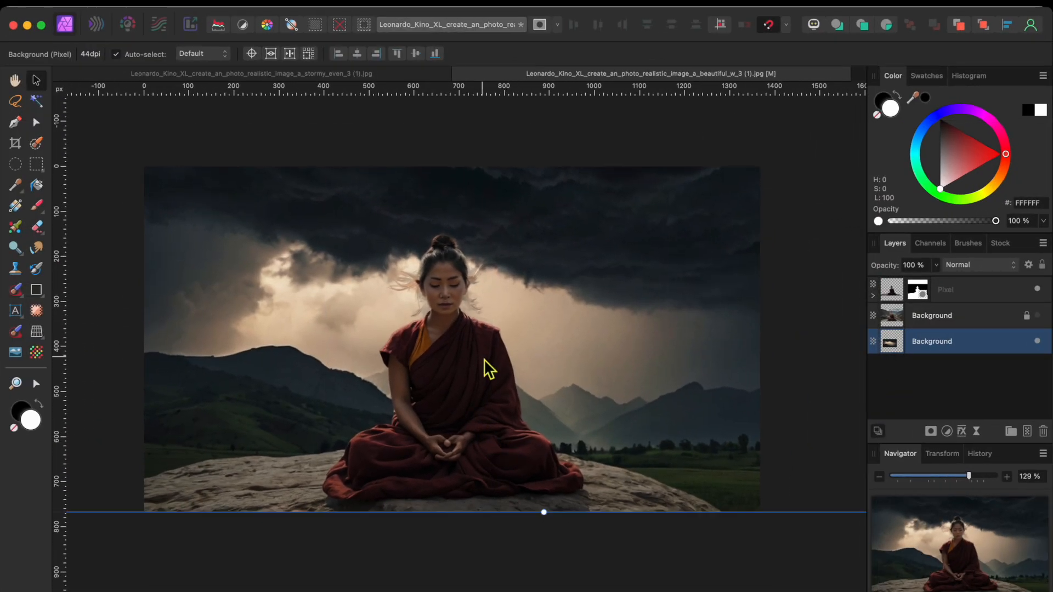
pyautogui.click(664, 2)
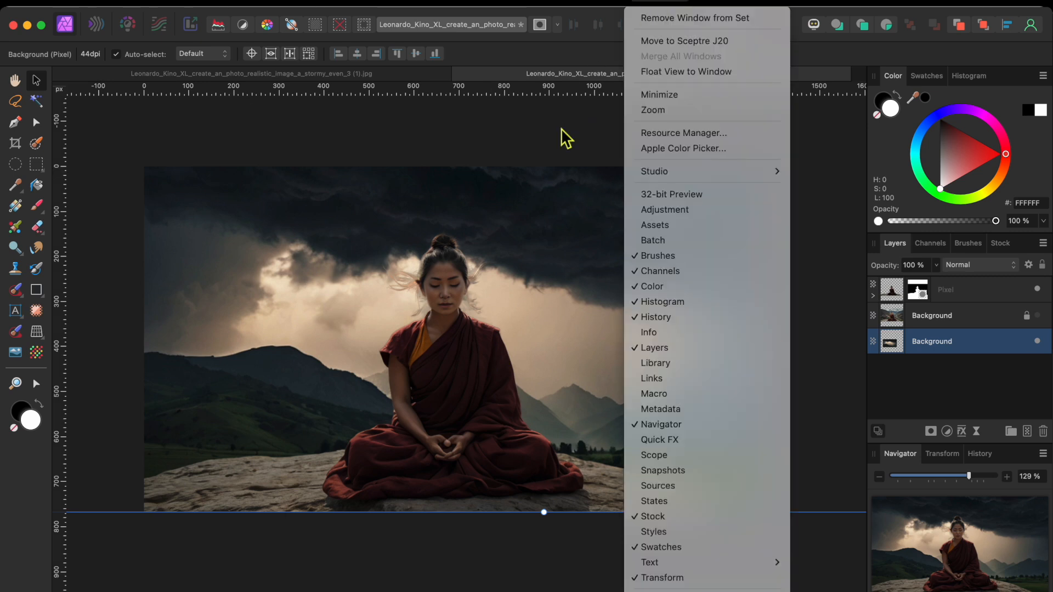
pyautogui.click(649, 228)
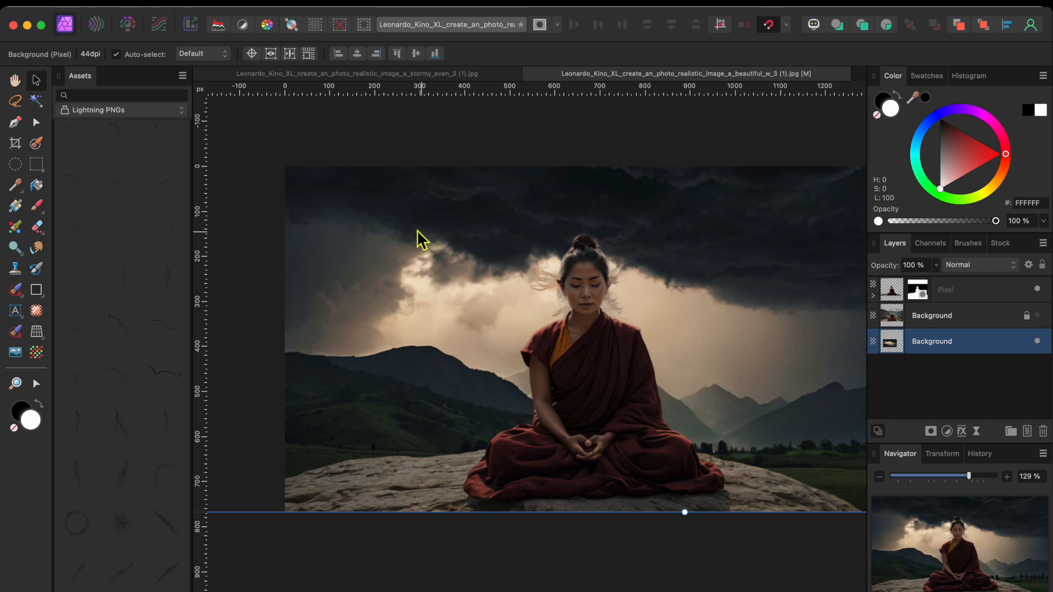
pyautogui.click(94, 111)
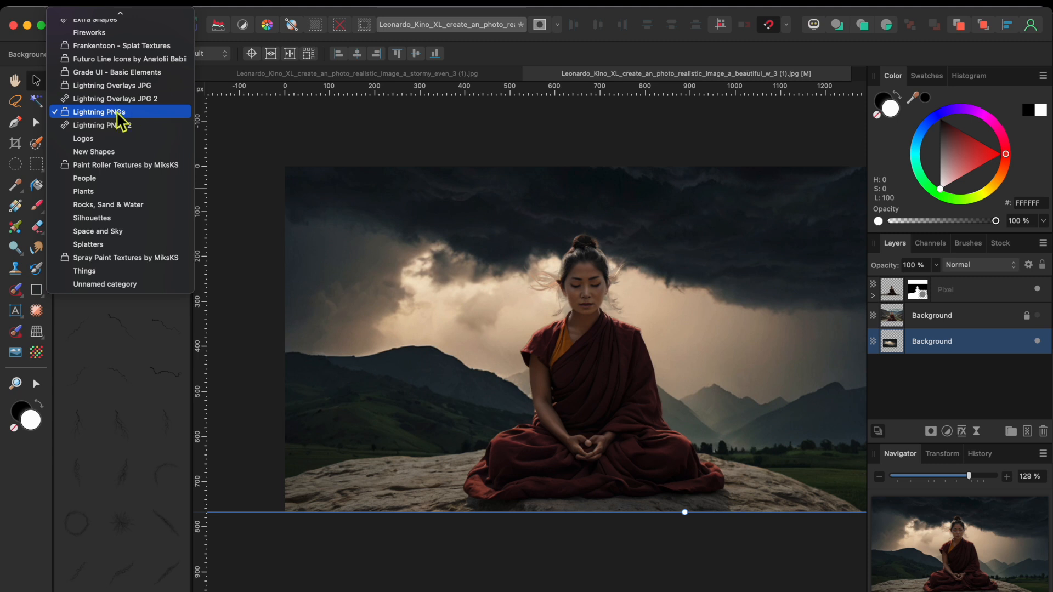
pyautogui.click(118, 113)
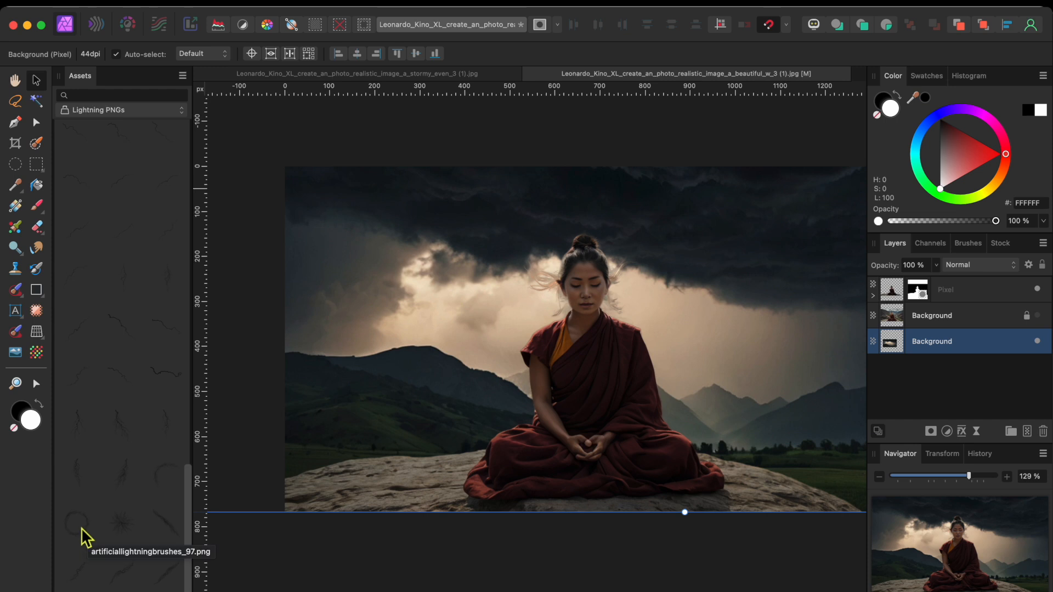
# Step: Place the ring-shaped asset artificiallightningbrushes_97.png around the woman, scaled to about 231 dpi, and hide the asset library
pyautogui.moveTo(80, 529); pyautogui.dragTo(588, 356)
pyautogui.scroll(-5, 588, 362)
pyautogui.moveTo(723, 493); pyautogui.dragTo(680, 372)
pyautogui.moveTo(444, 207); pyautogui.dragTo(559, 282)
pyautogui.scroll(5, 605, 337)
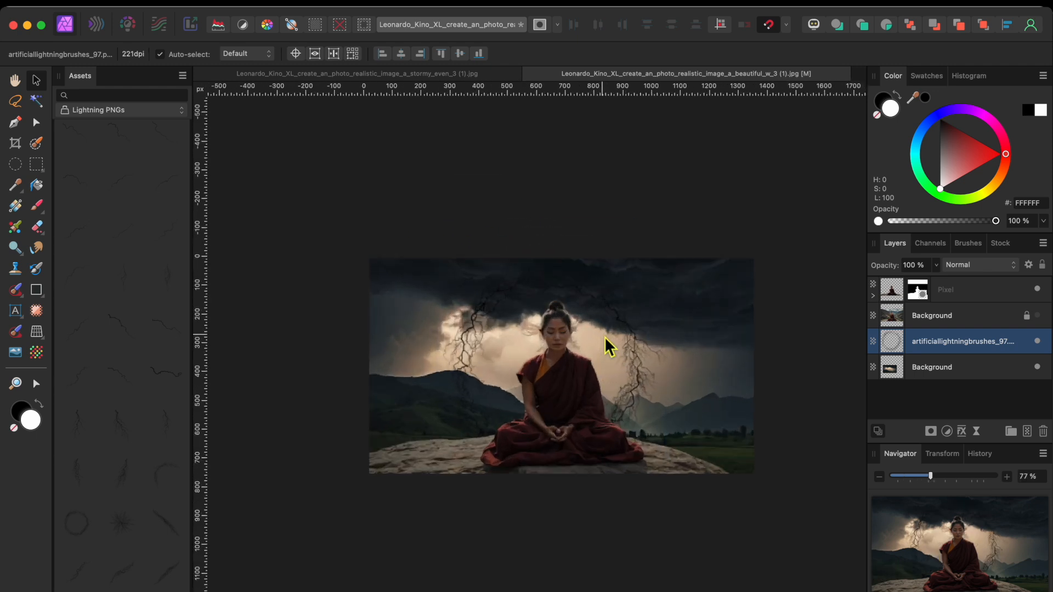
pyautogui.moveTo(329, 205)
pyautogui.mouseDown()
pyautogui.moveTo(353, 214)
pyautogui.moveTo(343, 219)
pyautogui.mouseUp()
pyautogui.moveTo(492, 342)
pyautogui.mouseDown()
pyautogui.moveTo(504, 343)
pyautogui.moveTo(499, 332)
pyautogui.mouseUp()
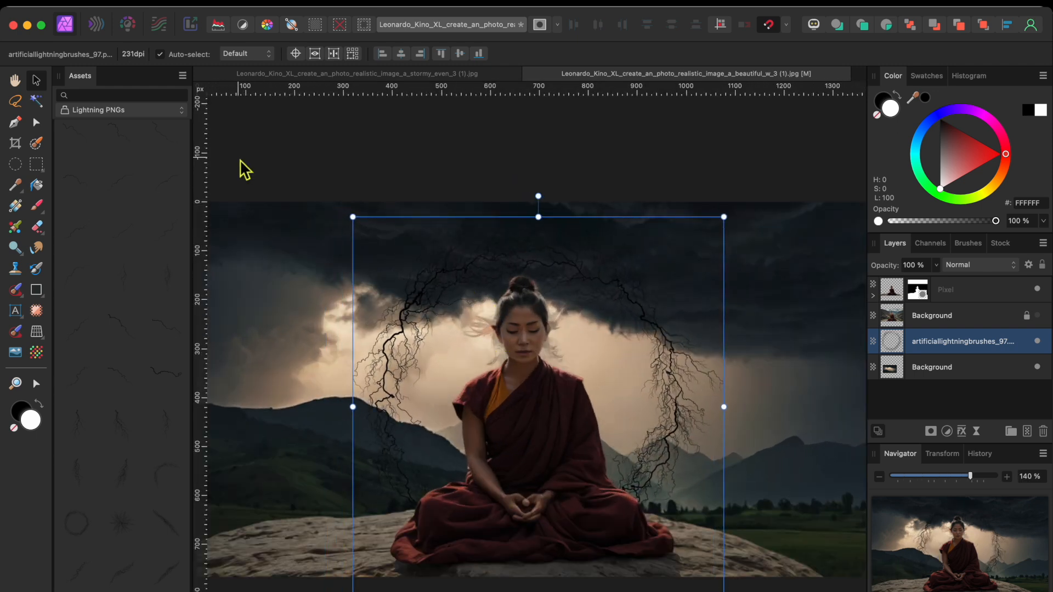
pyautogui.click(184, 77)
pyautogui.click(235, 380)
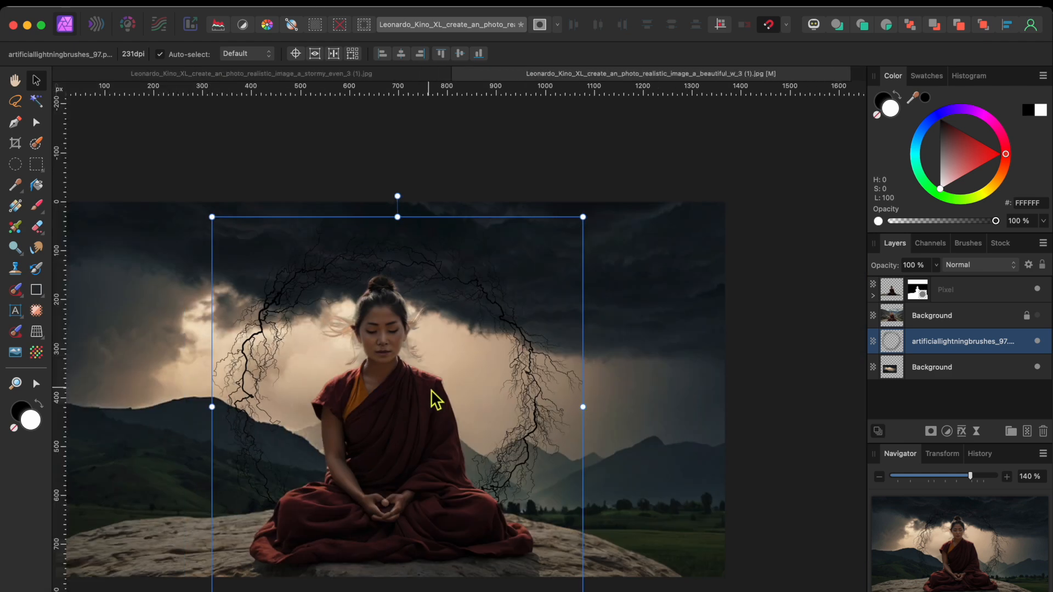
# Step: Add a linear Gradient Overlay effect to the lightning ring layer and set its angle to 270°
pyautogui.hscroll(-3, 437, 401)
pyautogui.scroll(-2, 438, 401)
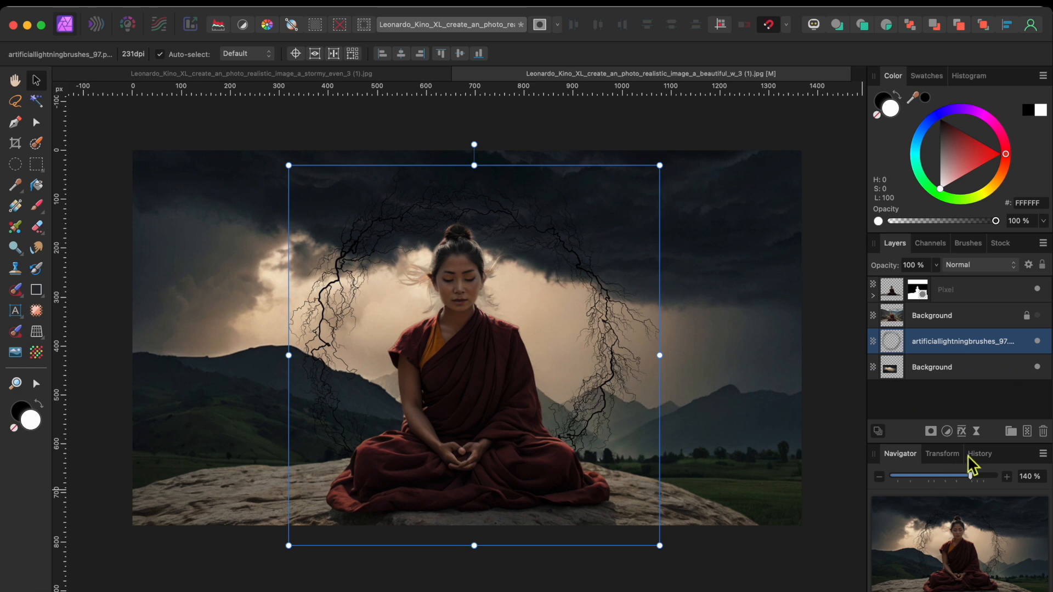
pyautogui.click(963, 433)
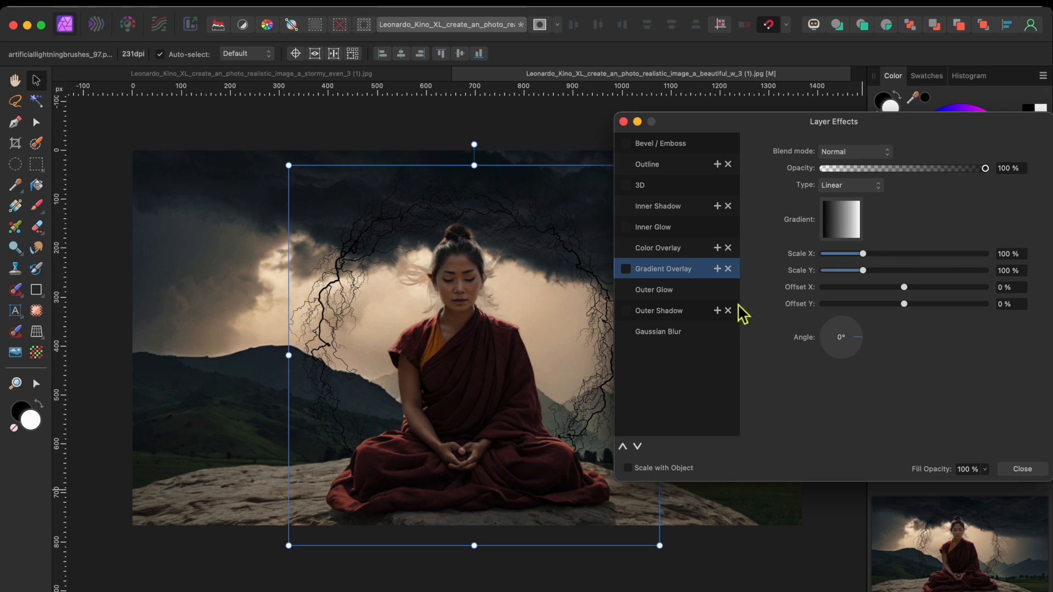
pyautogui.click(626, 269)
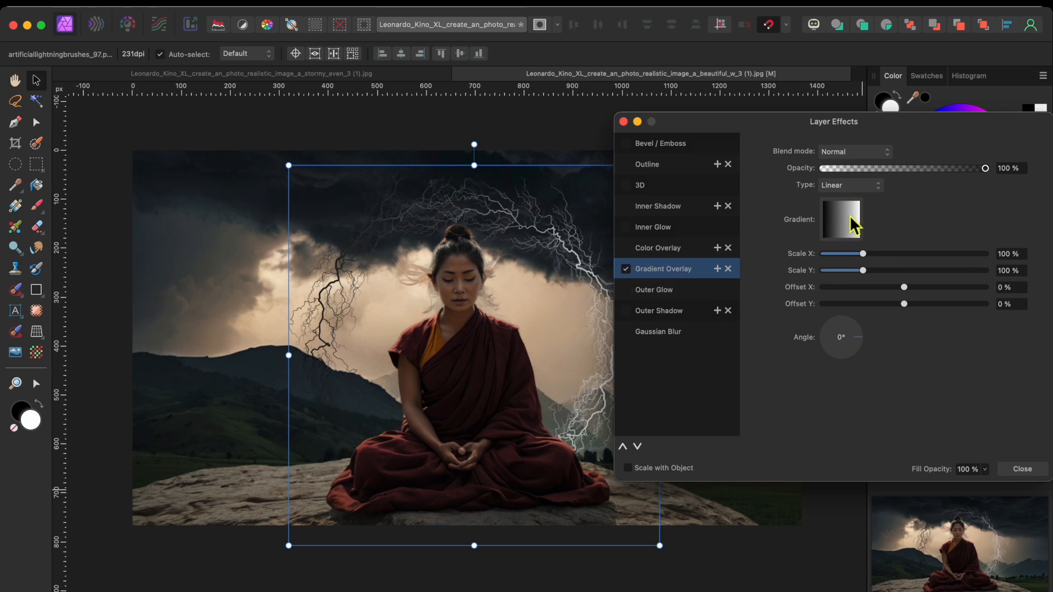
pyautogui.moveTo(866, 335); pyautogui.dragTo(843, 374)
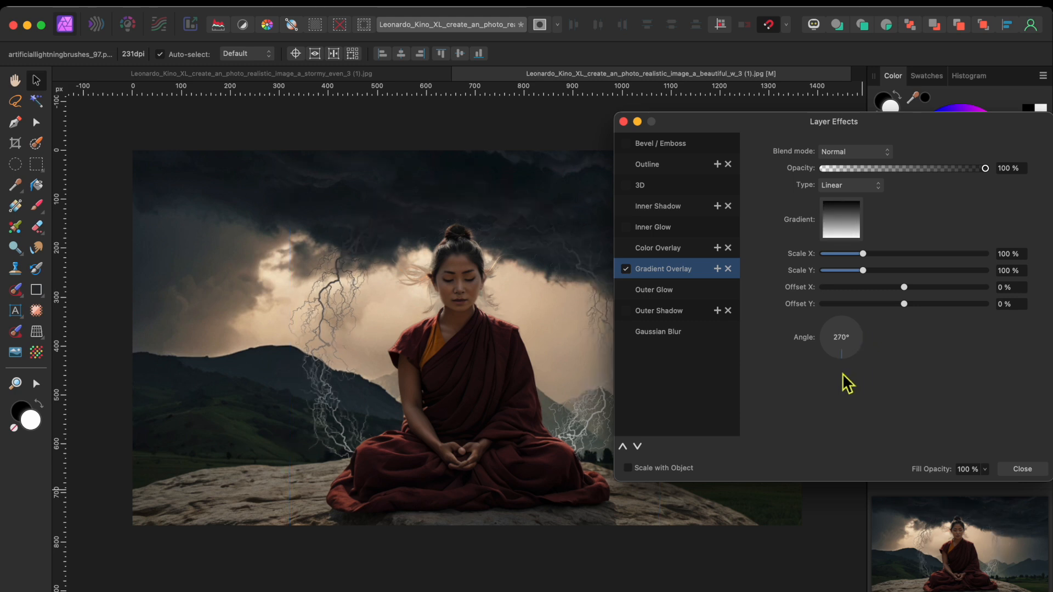
# Step: Change the black start stop of the overlay gradient to a light magenta-purple with a hue of 288
pyautogui.click(835, 241)
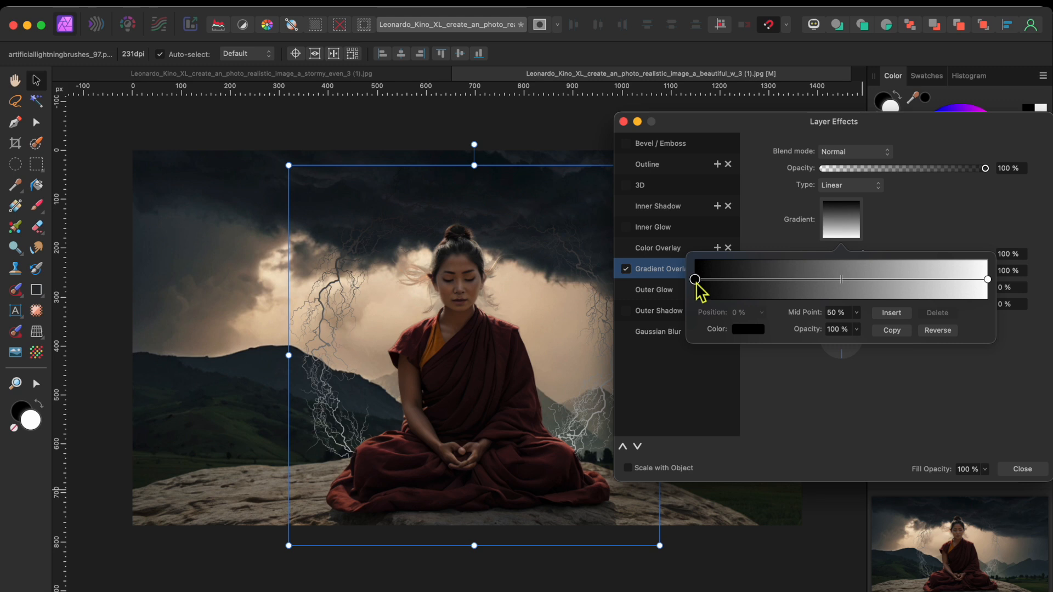
pyautogui.click(749, 331)
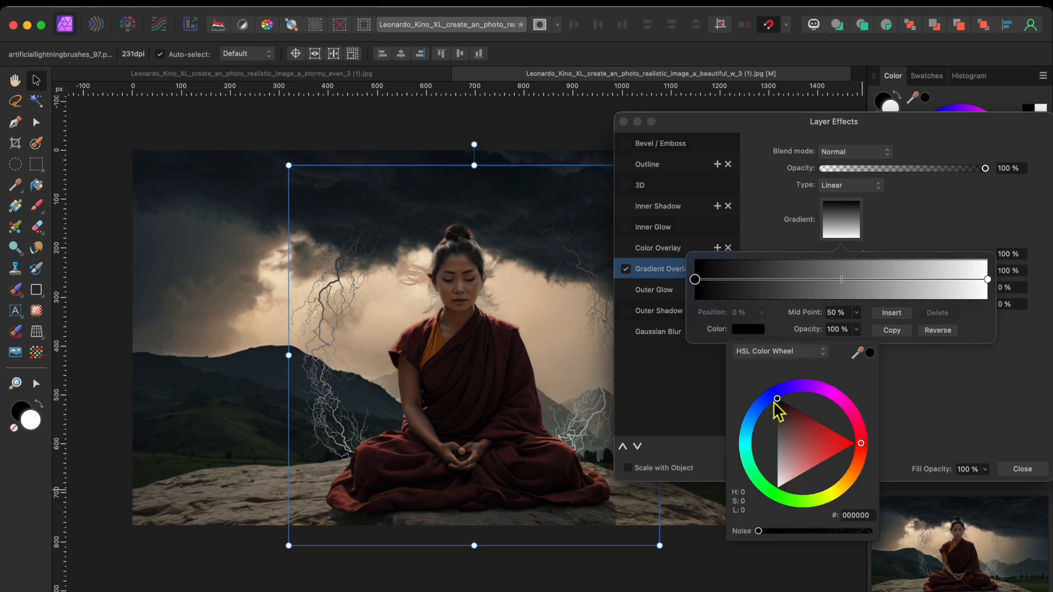
pyautogui.click(823, 390)
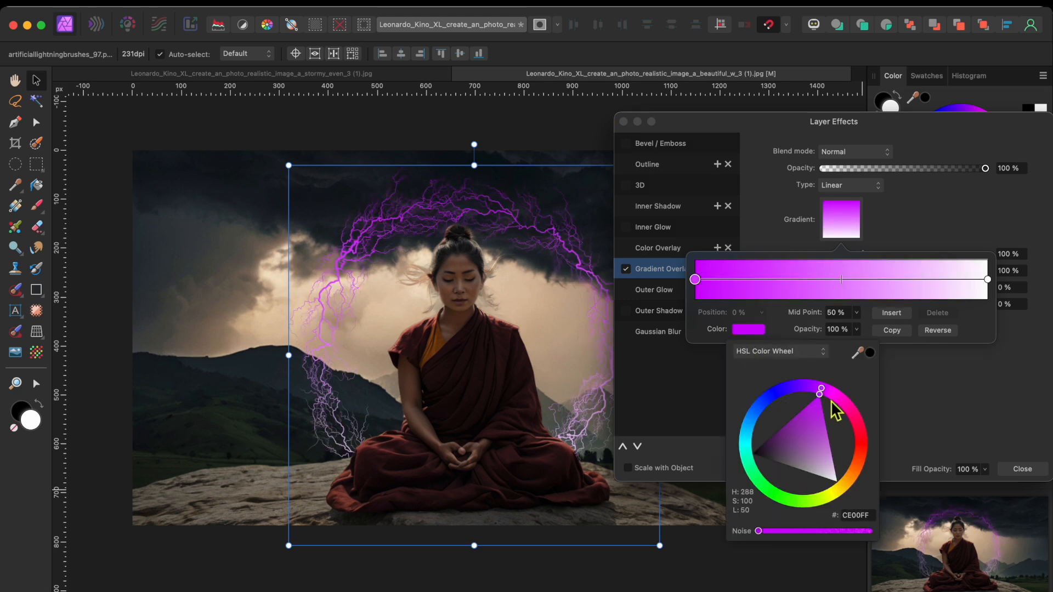
pyautogui.moveTo(822, 398); pyautogui.dragTo(845, 446)
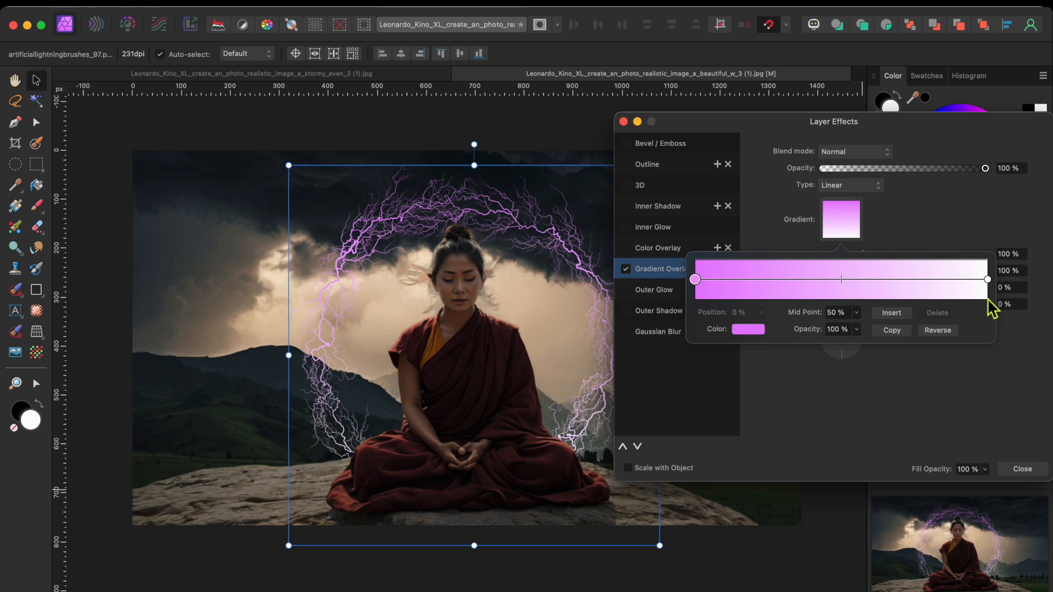
# Step: Set the end stop of the overlay gradient to light blue BCDCFF and close the layer effects
pyautogui.click(987, 280)
pyautogui.click(747, 331)
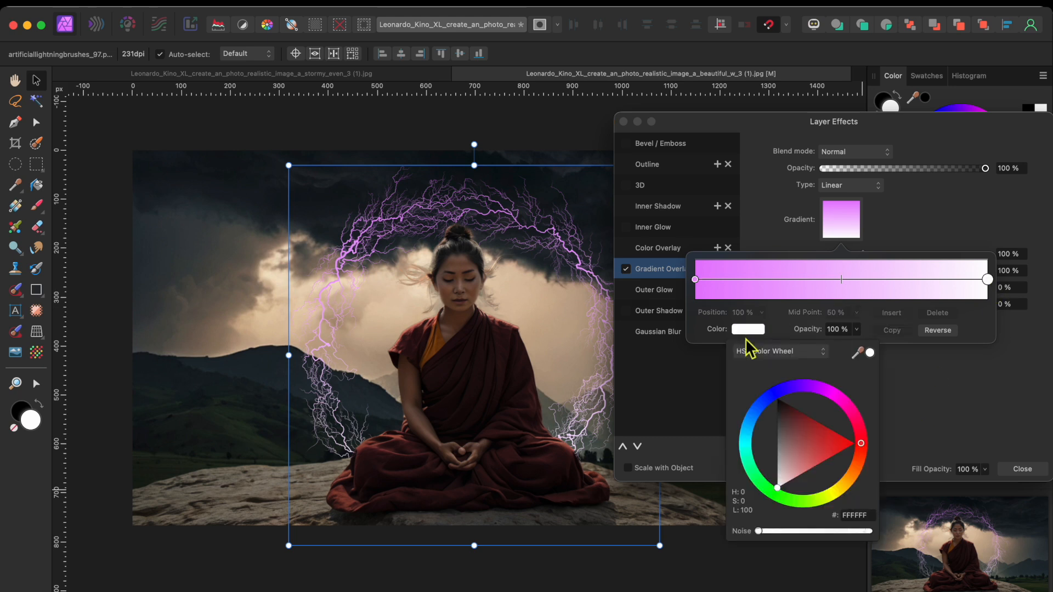
pyautogui.click(764, 406)
pyautogui.moveTo(778, 412); pyautogui.dragTo(842, 416)
pyautogui.moveTo(764, 404); pyautogui.dragTo(739, 405)
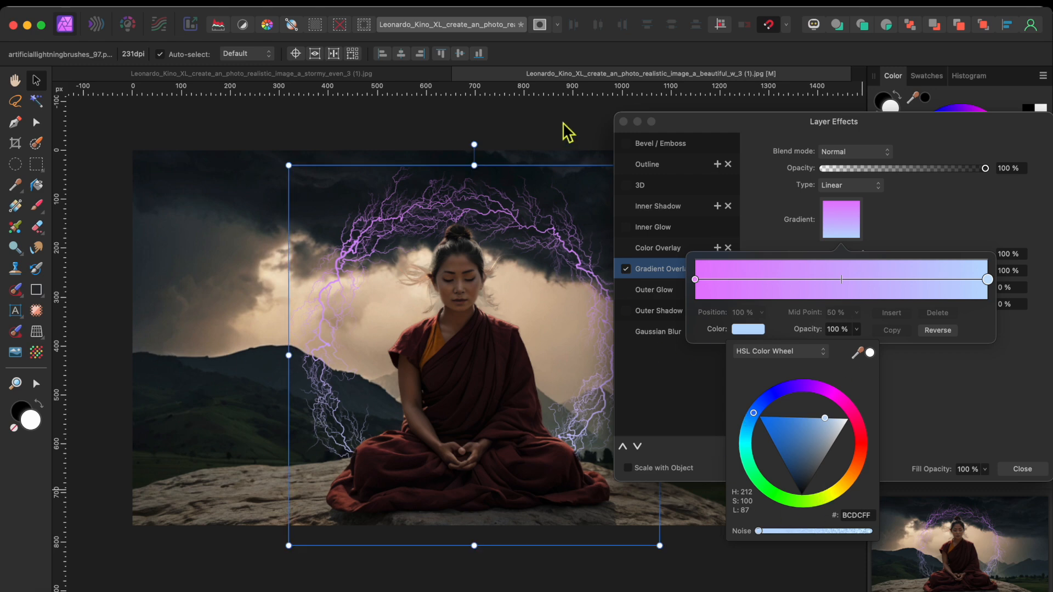
pyautogui.click(623, 121)
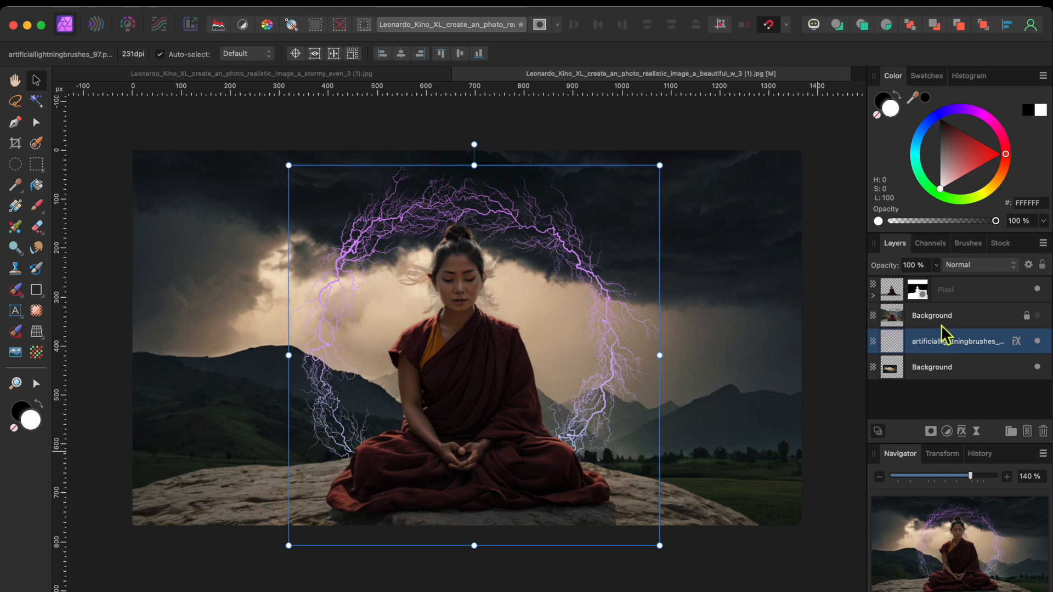
# Step: Add a Brightness and Contrast adjustment nested inside the woman's layer, with brightness at -12%
pyautogui.click(960, 300)
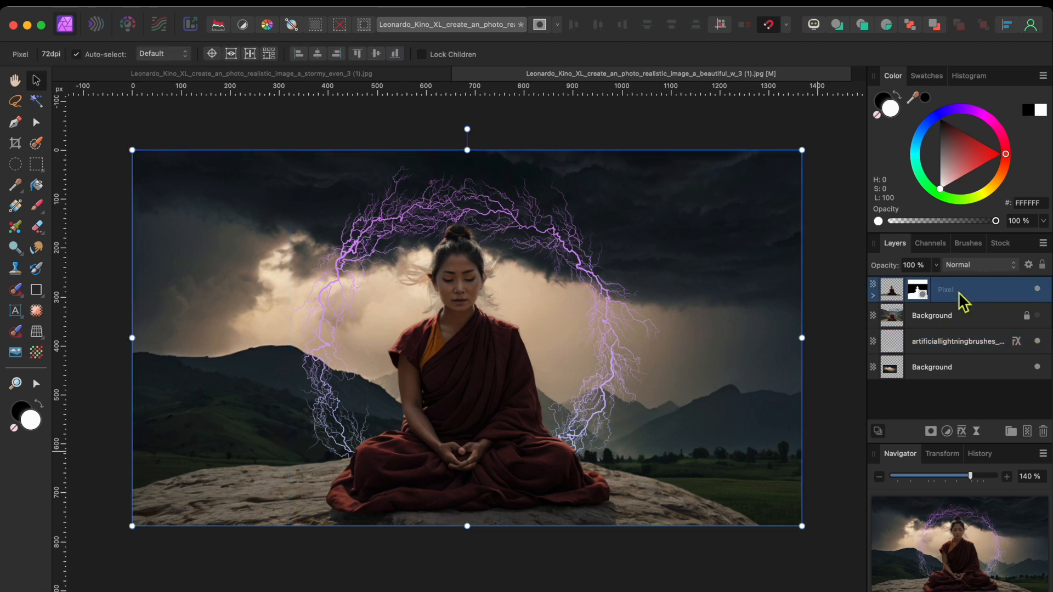
pyautogui.click(948, 433)
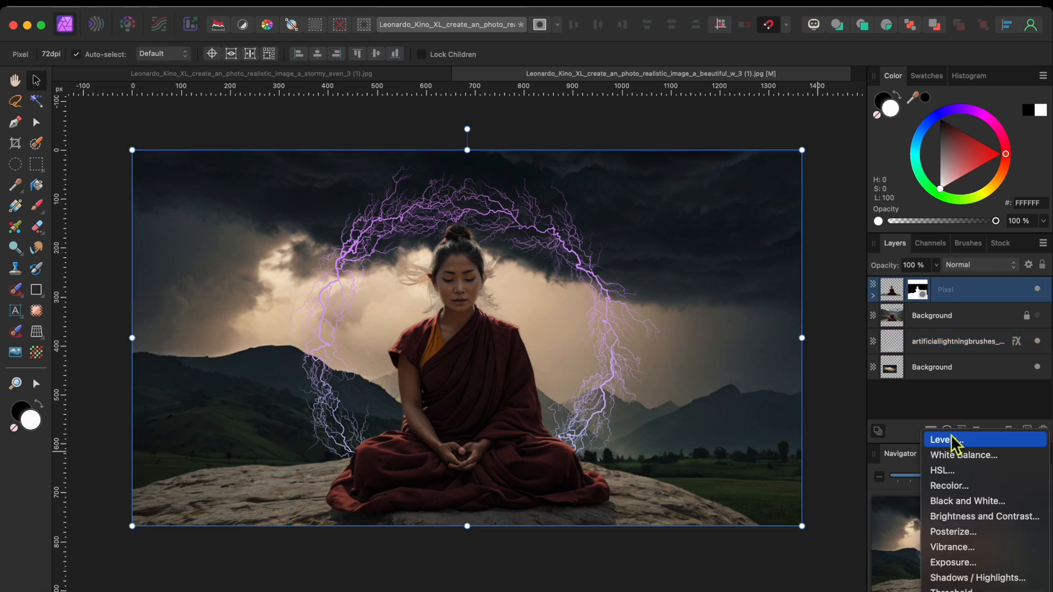
pyautogui.click(968, 518)
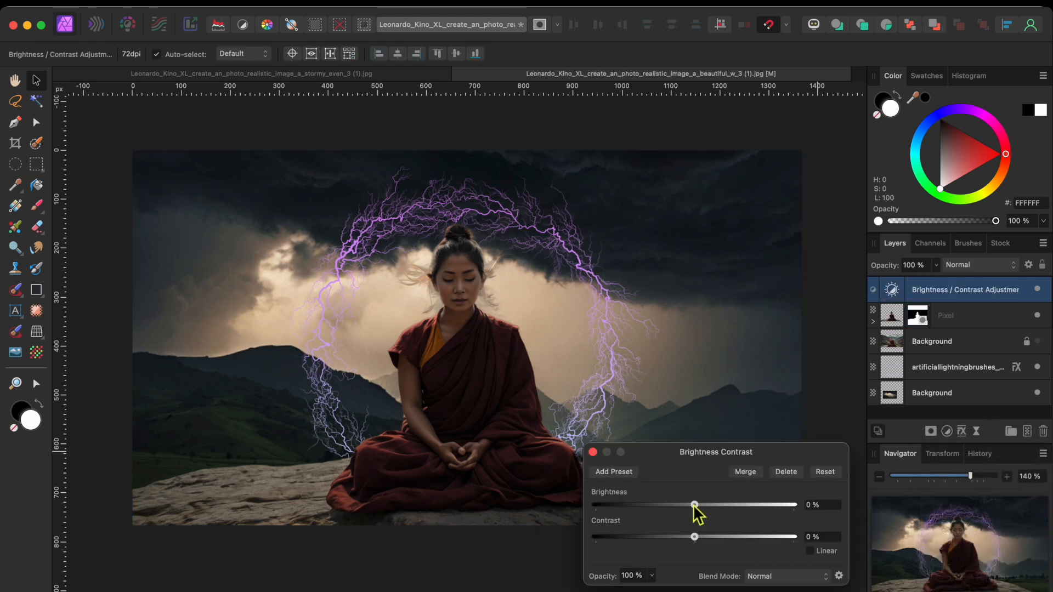
pyautogui.moveTo(971, 290); pyautogui.dragTo(979, 323)
pyautogui.moveTo(695, 505); pyautogui.dragTo(688, 505)
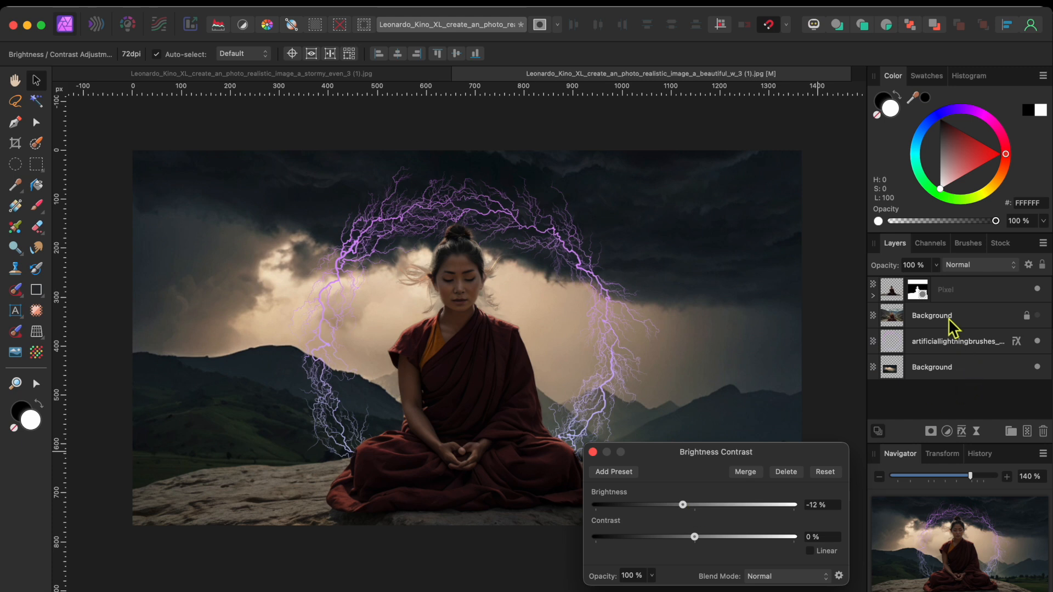
# Step: Add a Brightness and Contrast adjustment above the storm background layer, with brightness at -40%
pyautogui.click(949, 371)
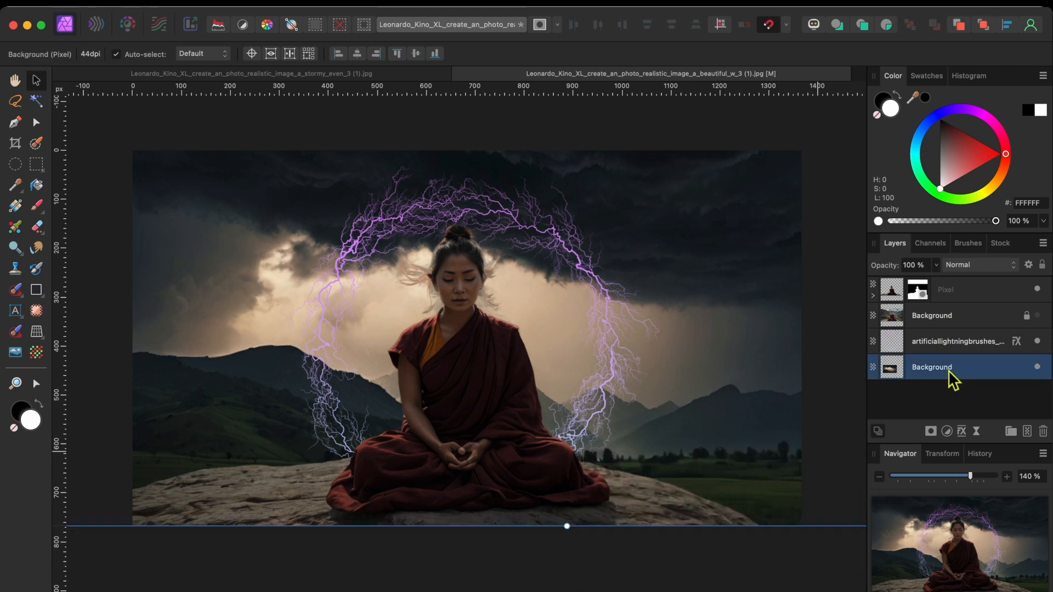
pyautogui.click(949, 433)
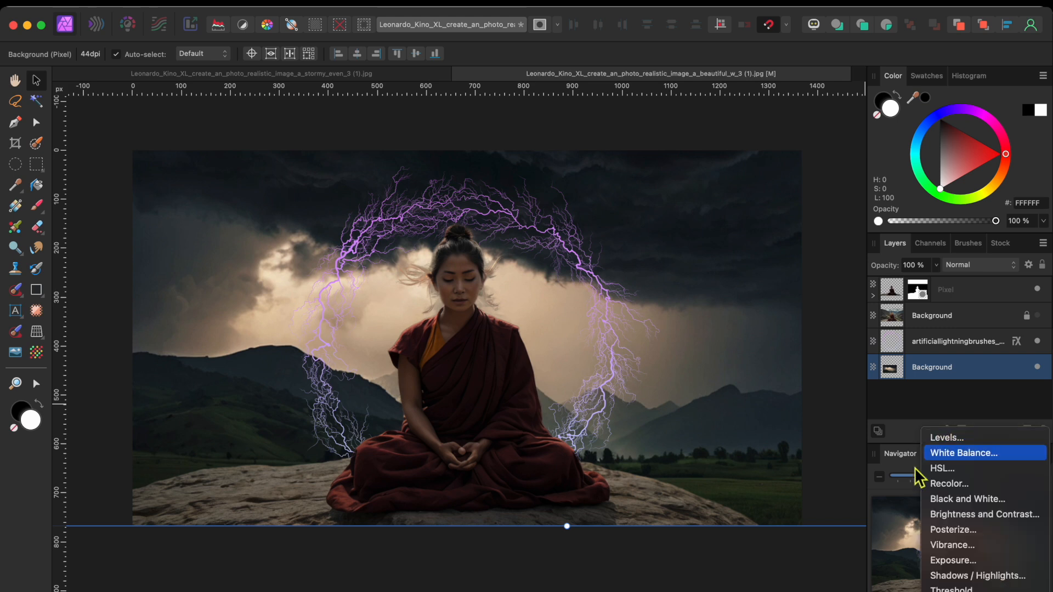
pyautogui.click(956, 515)
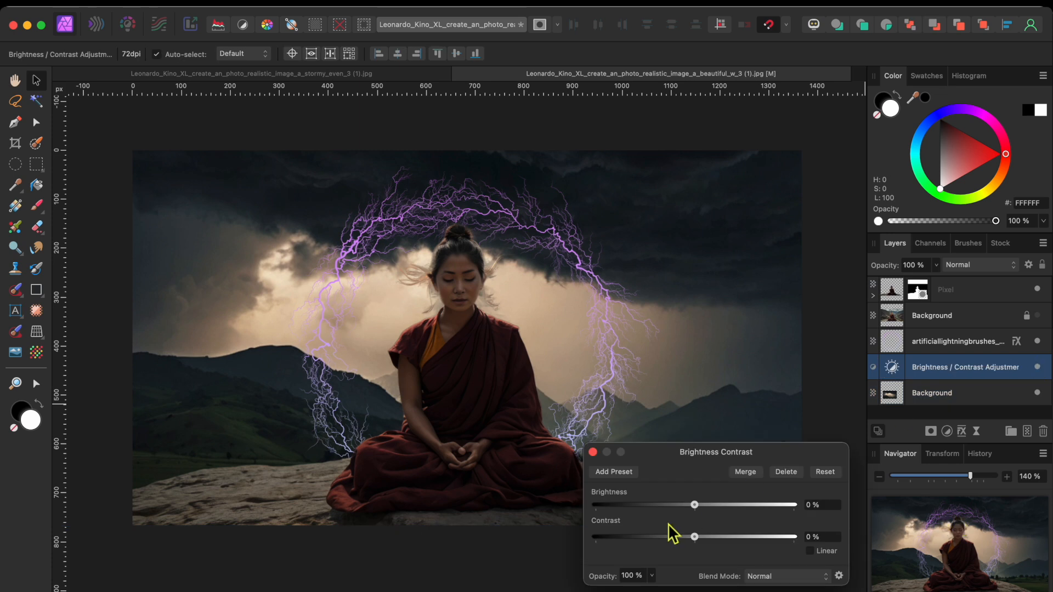
pyautogui.moveTo(695, 505); pyautogui.dragTo(660, 505)
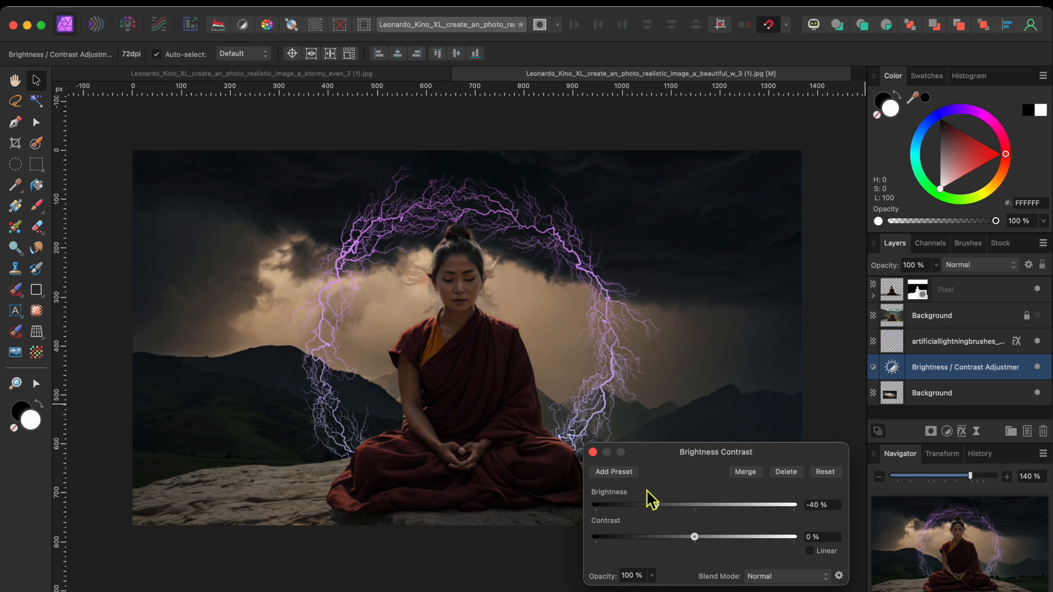
pyautogui.click(593, 452)
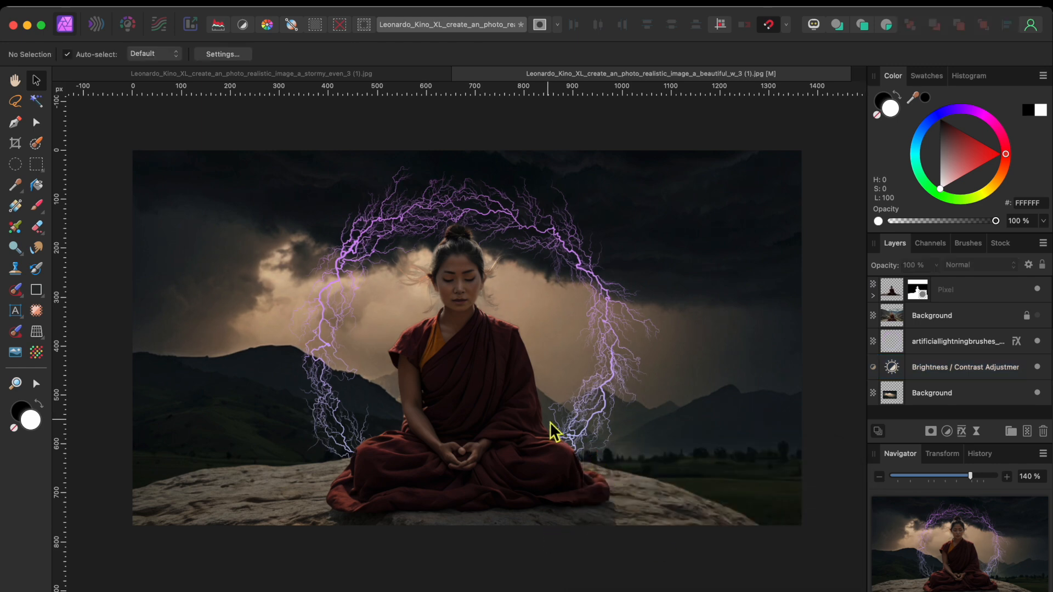
# Step: Duplicate the lightning ring layer twice to make a stack of three
pyautogui.scroll(3, 555, 431)
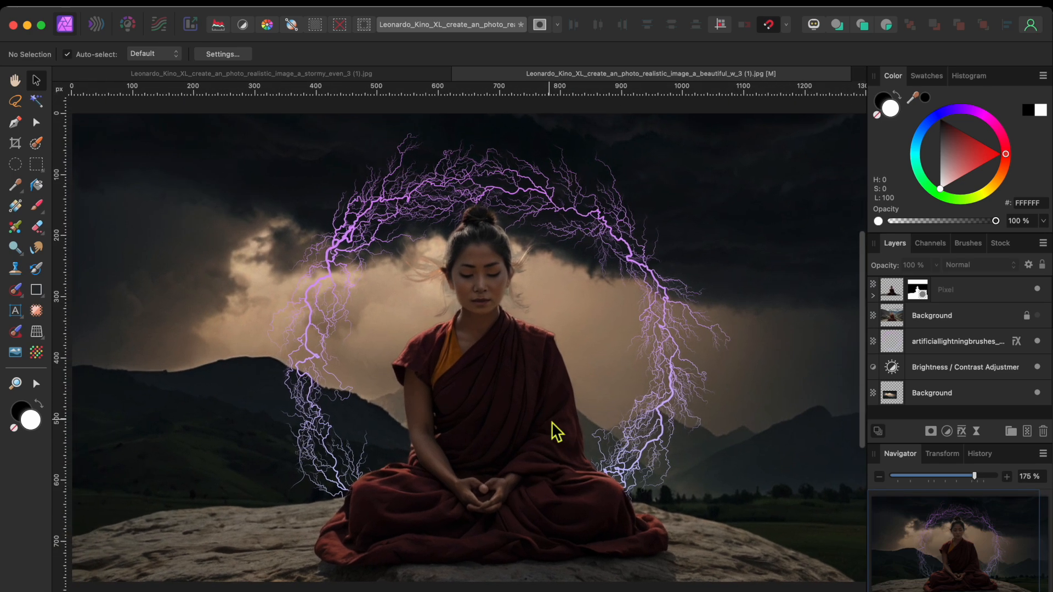
pyautogui.click(615, 228)
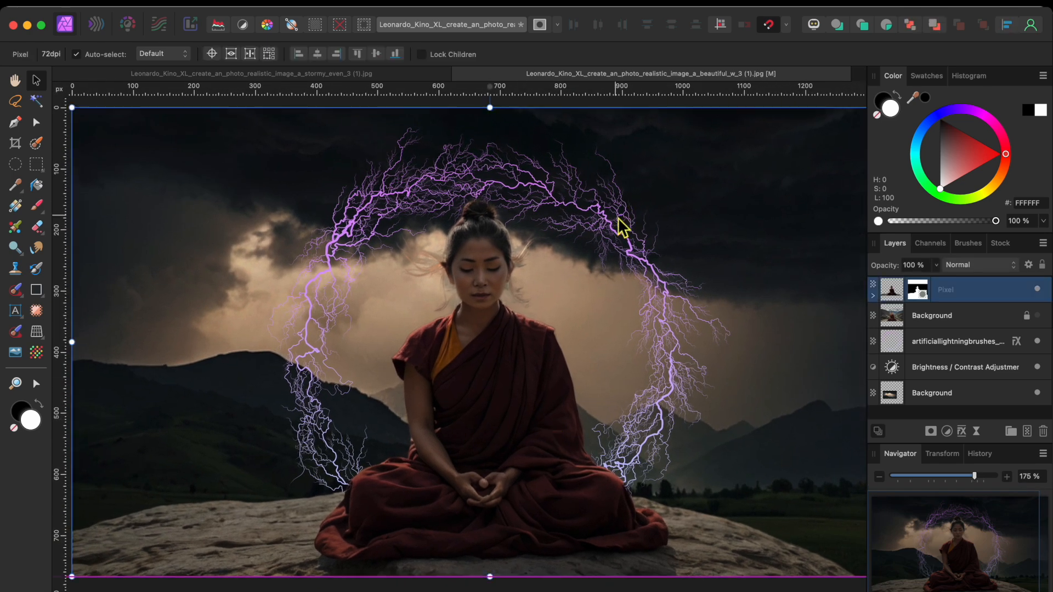
pyautogui.click(946, 344)
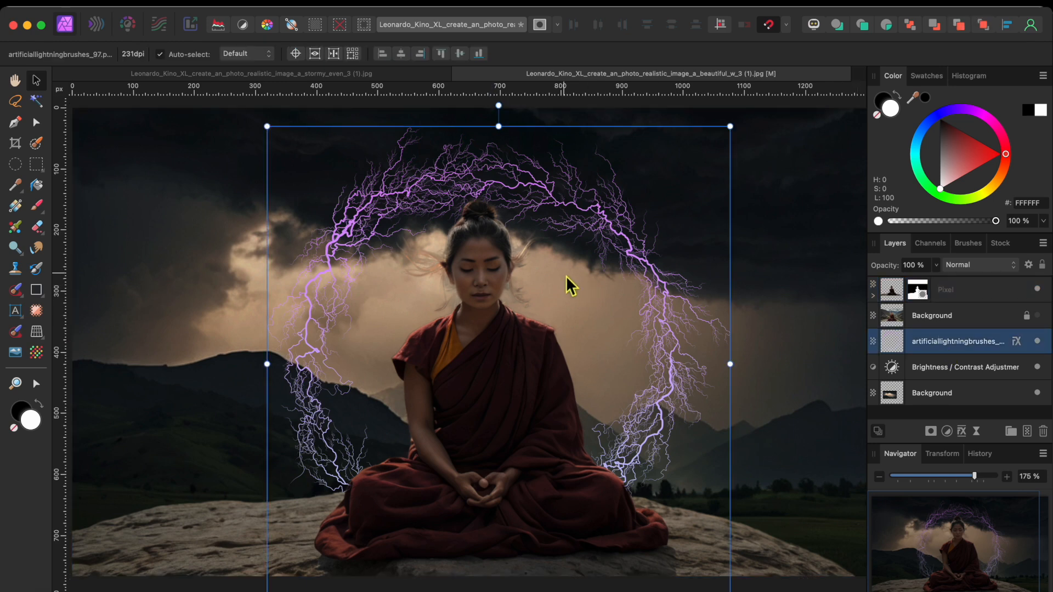
pyautogui.press('super+j')
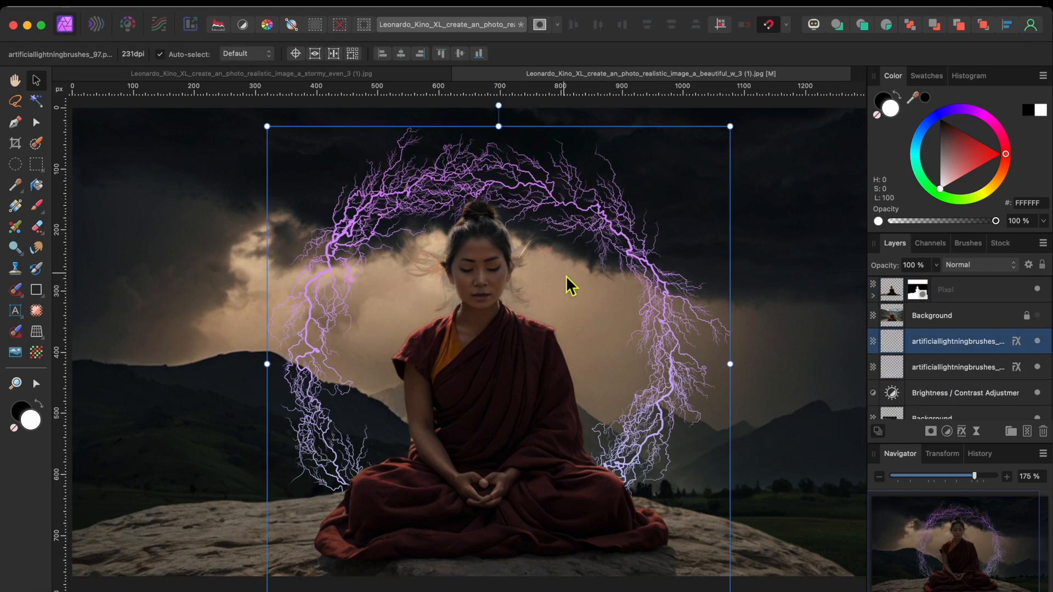
pyautogui.press('super+j')
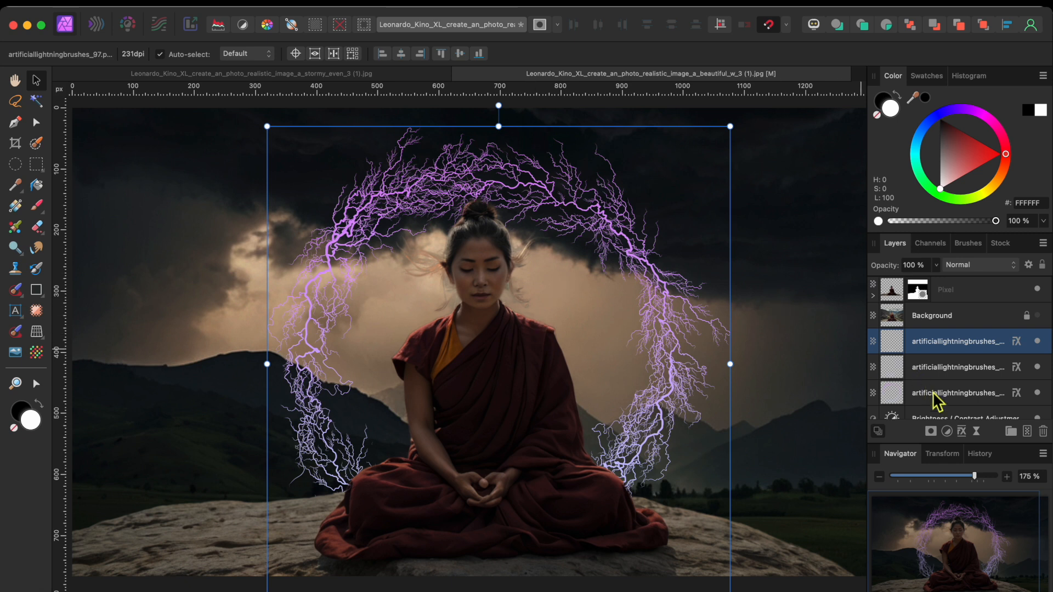
# Step: Apply a live Gaussian Blur with a radius of about 36.5 px to the lowest lightning ring layer
pyautogui.click(952, 399)
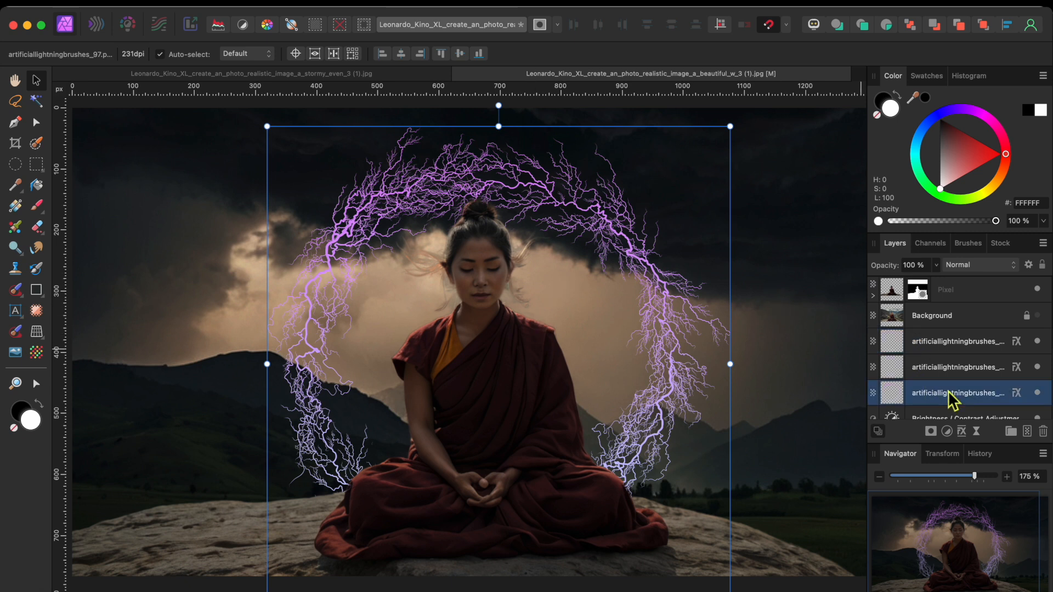
pyautogui.click(977, 433)
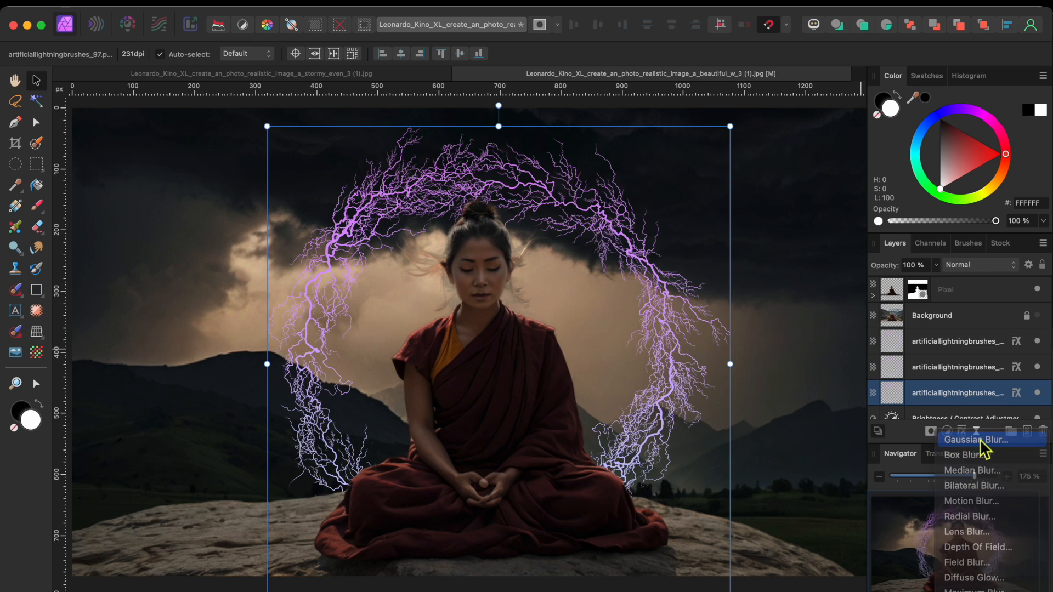
pyautogui.click(905, 438)
pyautogui.moveTo(630, 549); pyautogui.dragTo(757, 555)
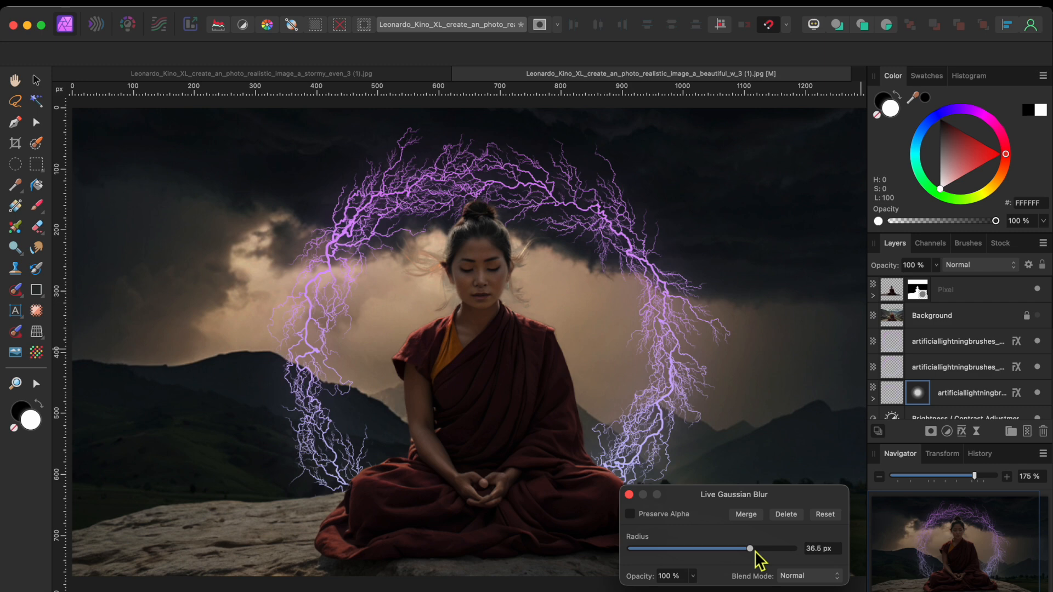
pyautogui.click(629, 495)
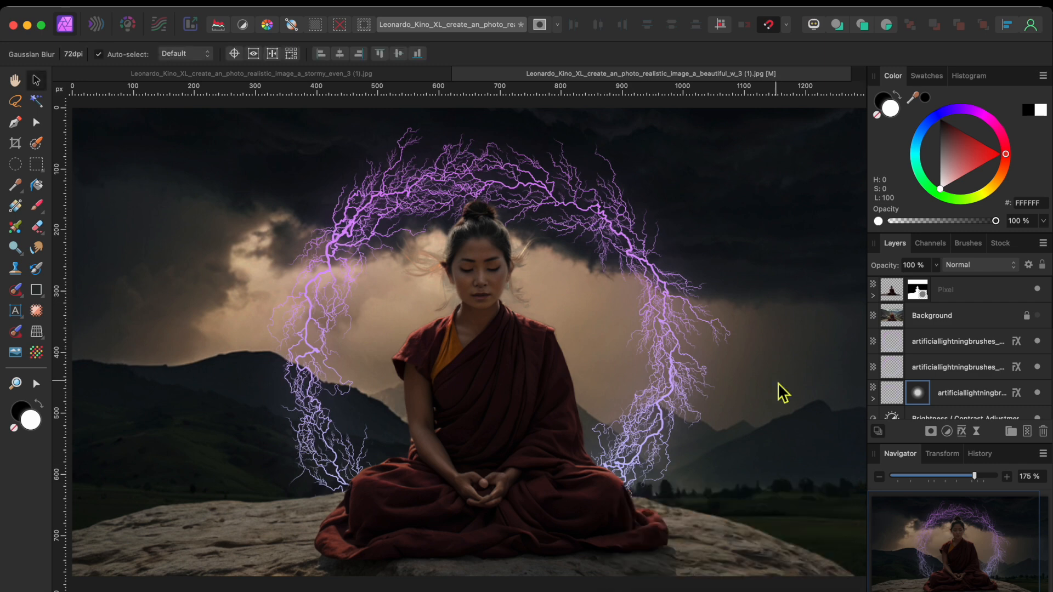